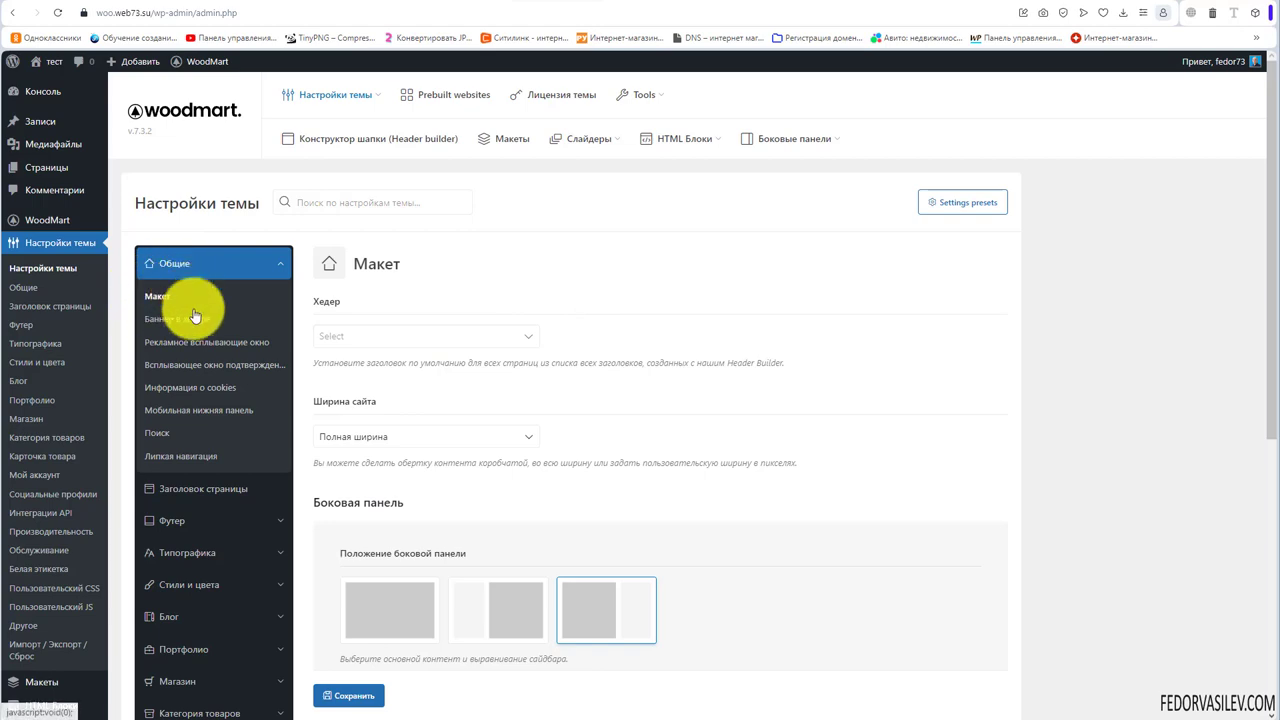
Review the Макет settings and the available Хедер choices, and check the header currently used on the Планшет product page
left_click(571, 286)
scroll(563, 346, "down", 3)
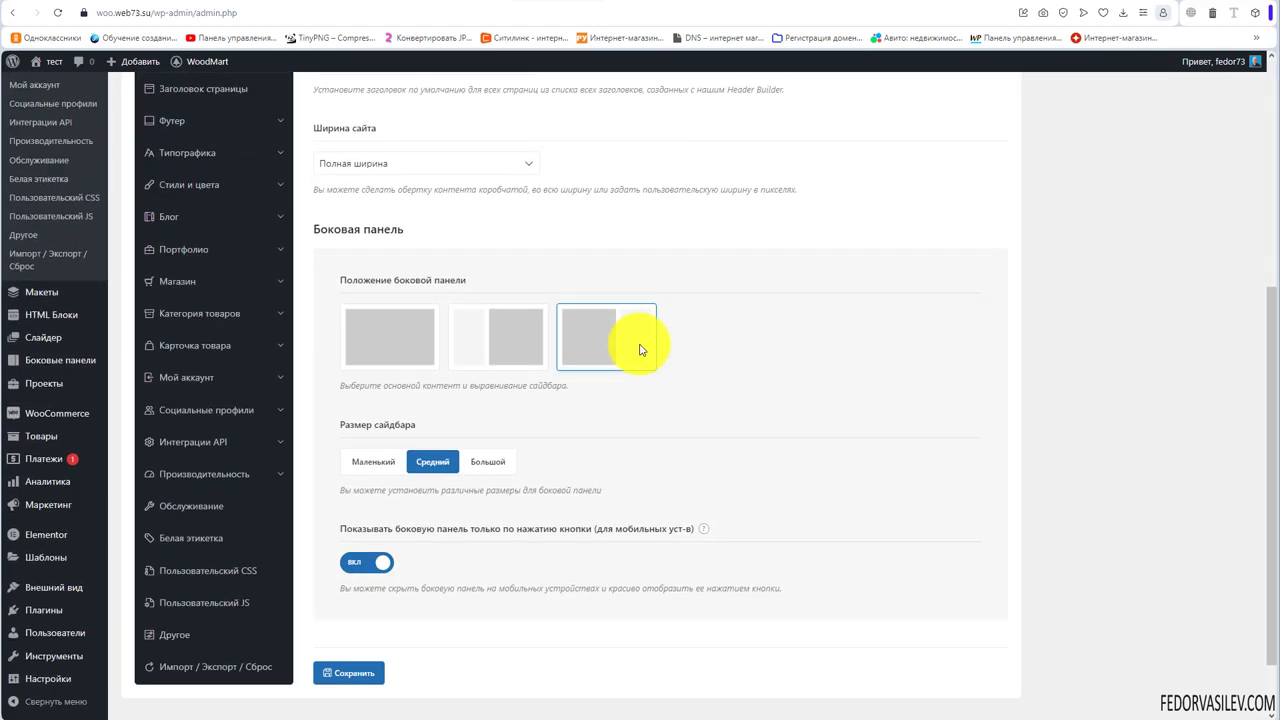
scroll(641, 350, "up", 2)
scroll(641, 350, "up", 2)
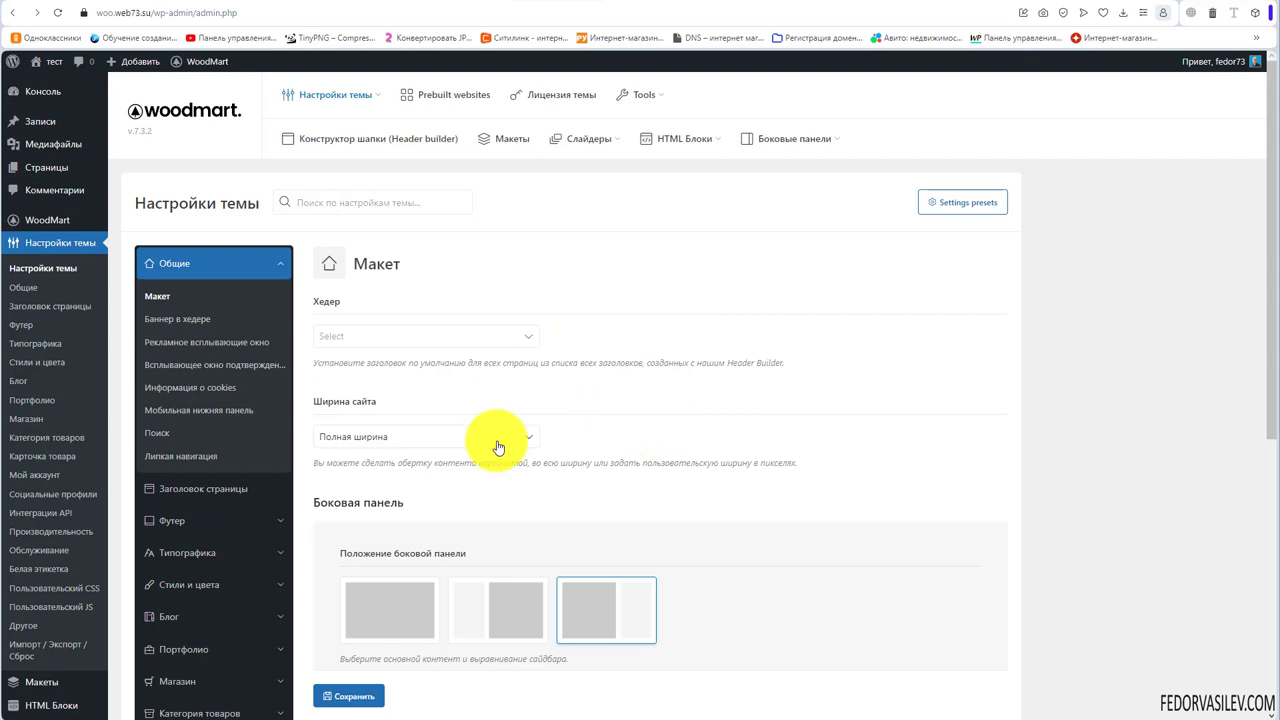
left_click(345, 336)
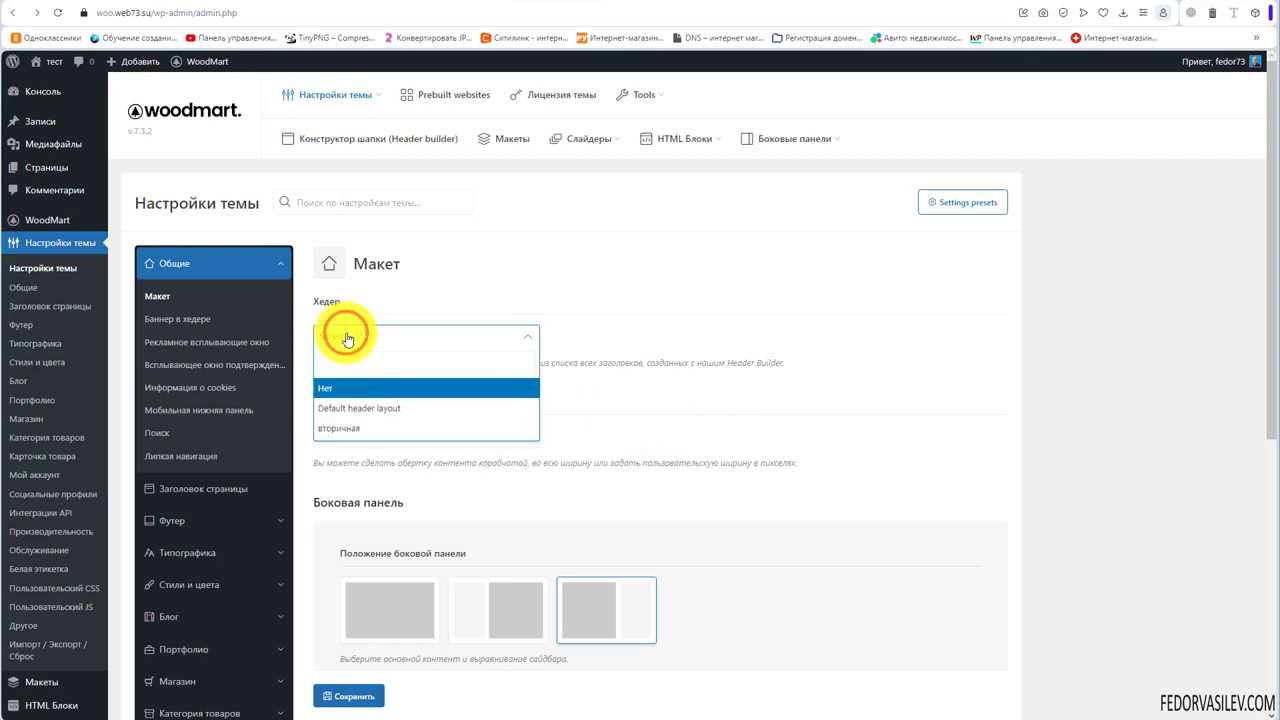
left_click(450, 286)
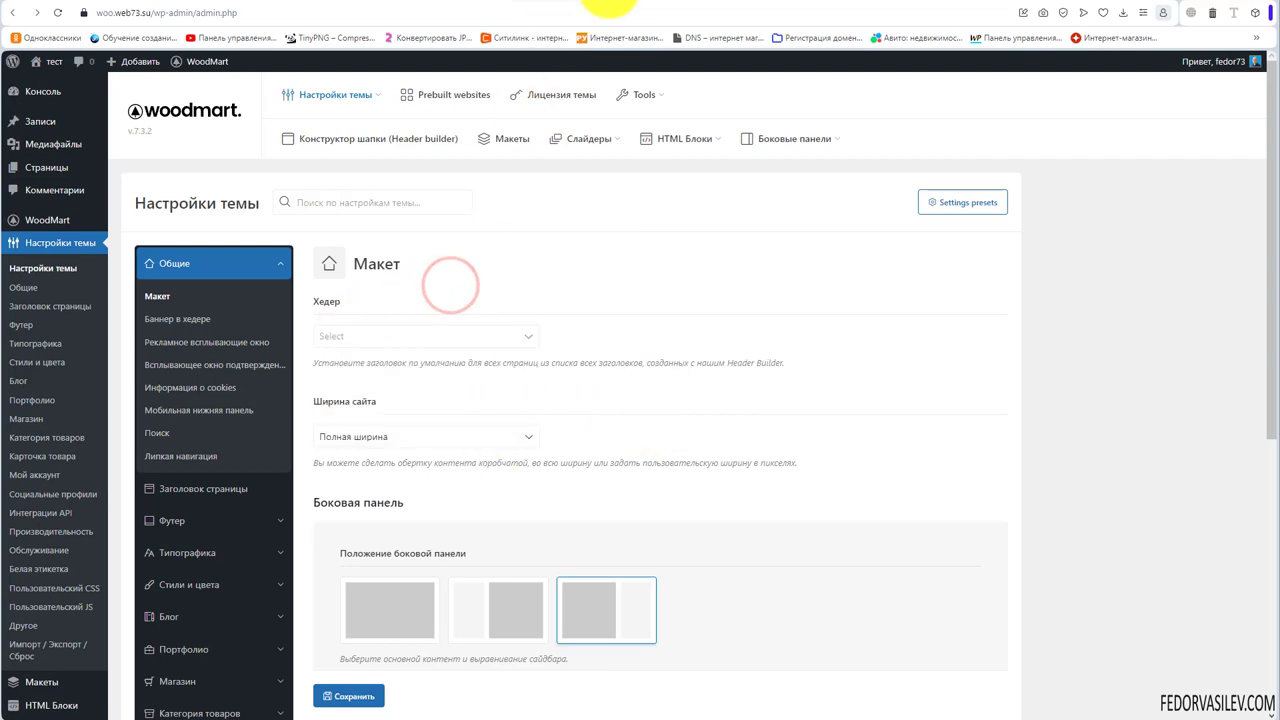
left_click(608, 5)
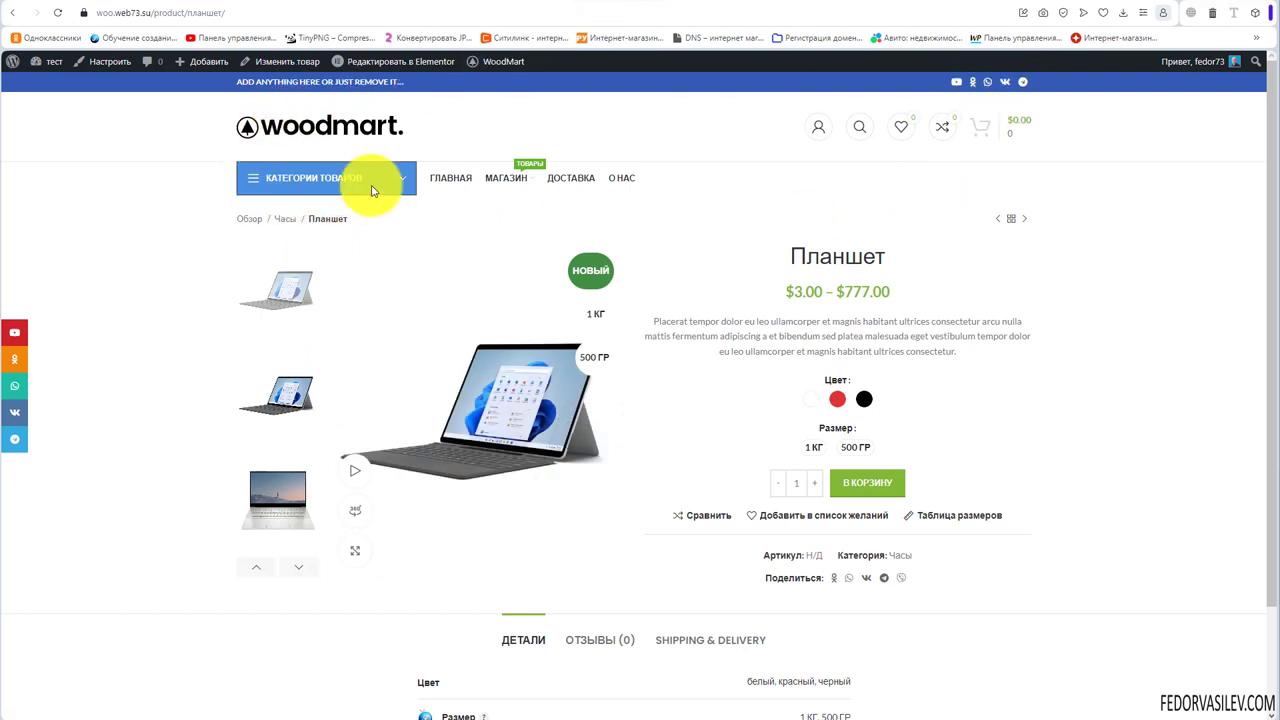
scroll(443, 129, "down", 2)
scroll(509, 266, "up", 2)
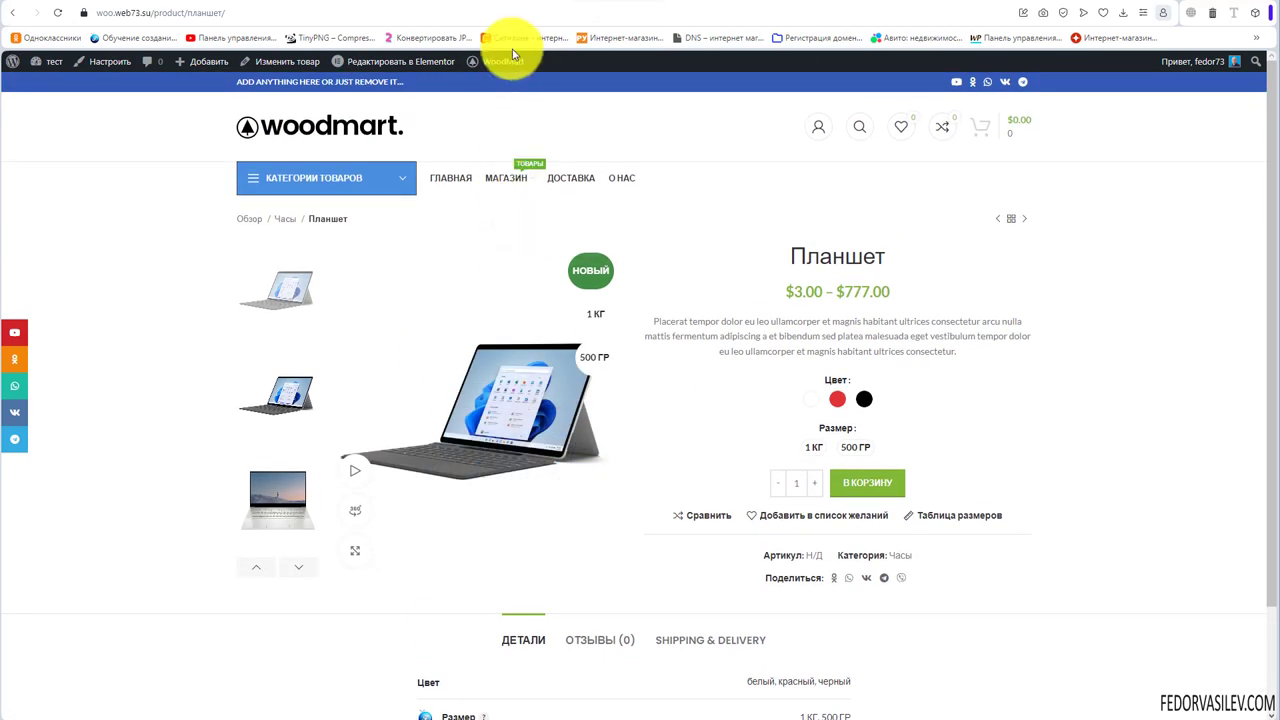
Set the site's default Хедер to "вторичная" and save the theme settings
left_click(525, 4)
left_click(378, 338)
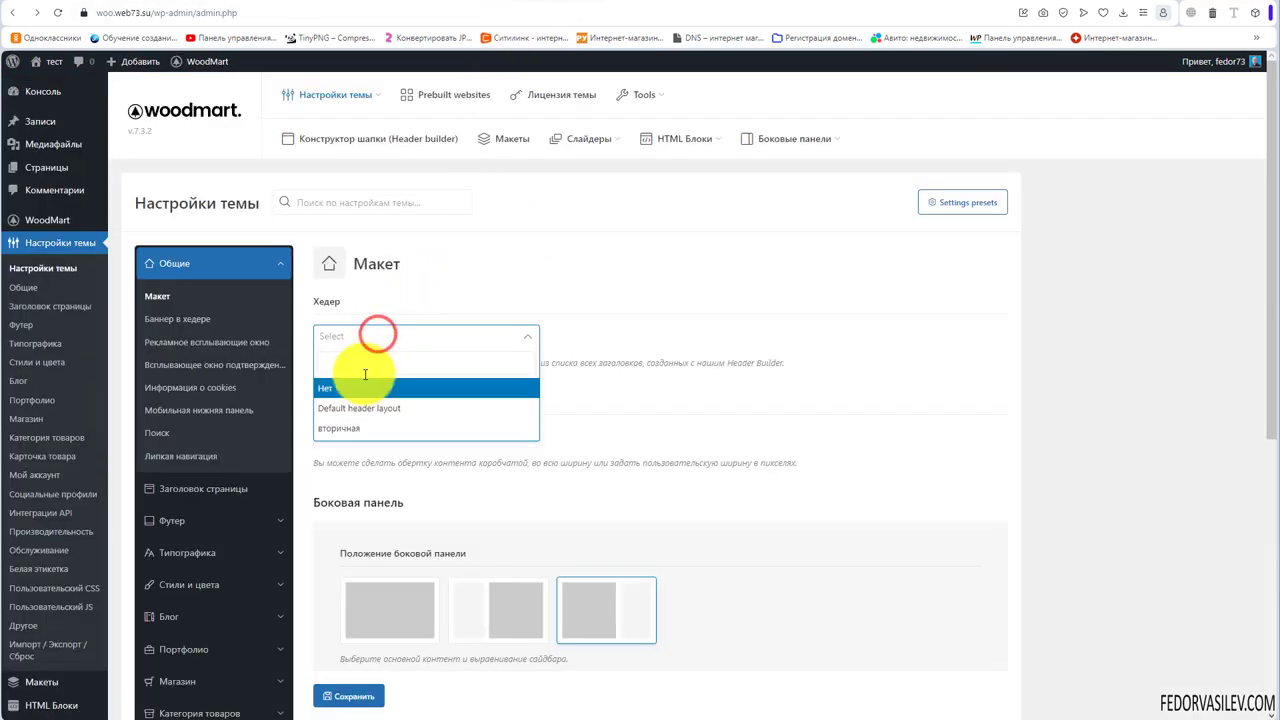
left_click(341, 432)
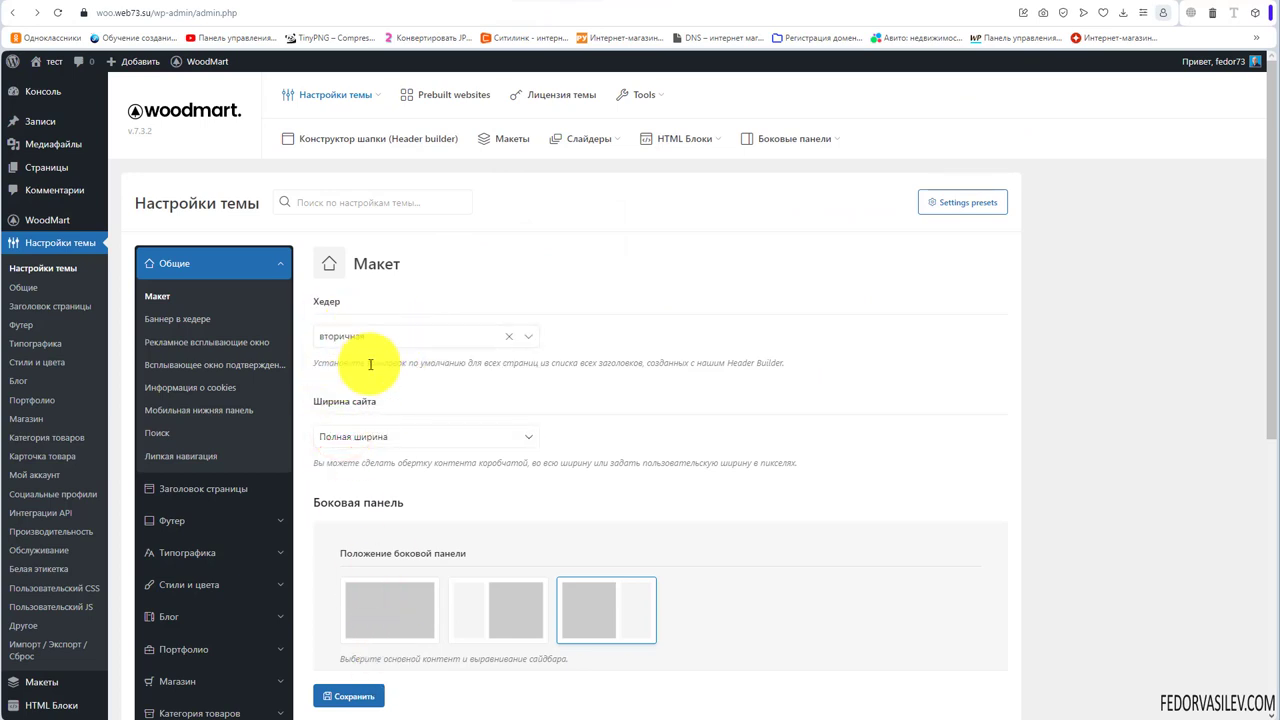
left_click(342, 694)
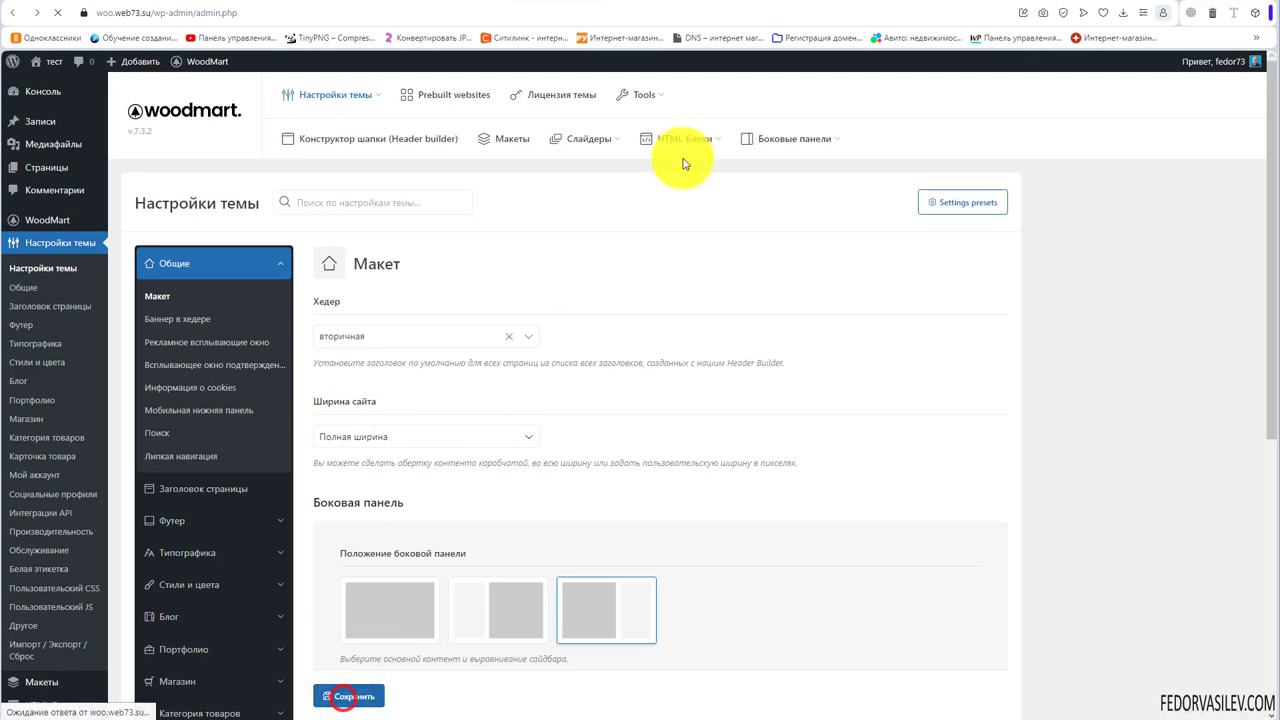
Reload the Планшет product page and examine its header and the rest of the page
key("ctrl+Tab")
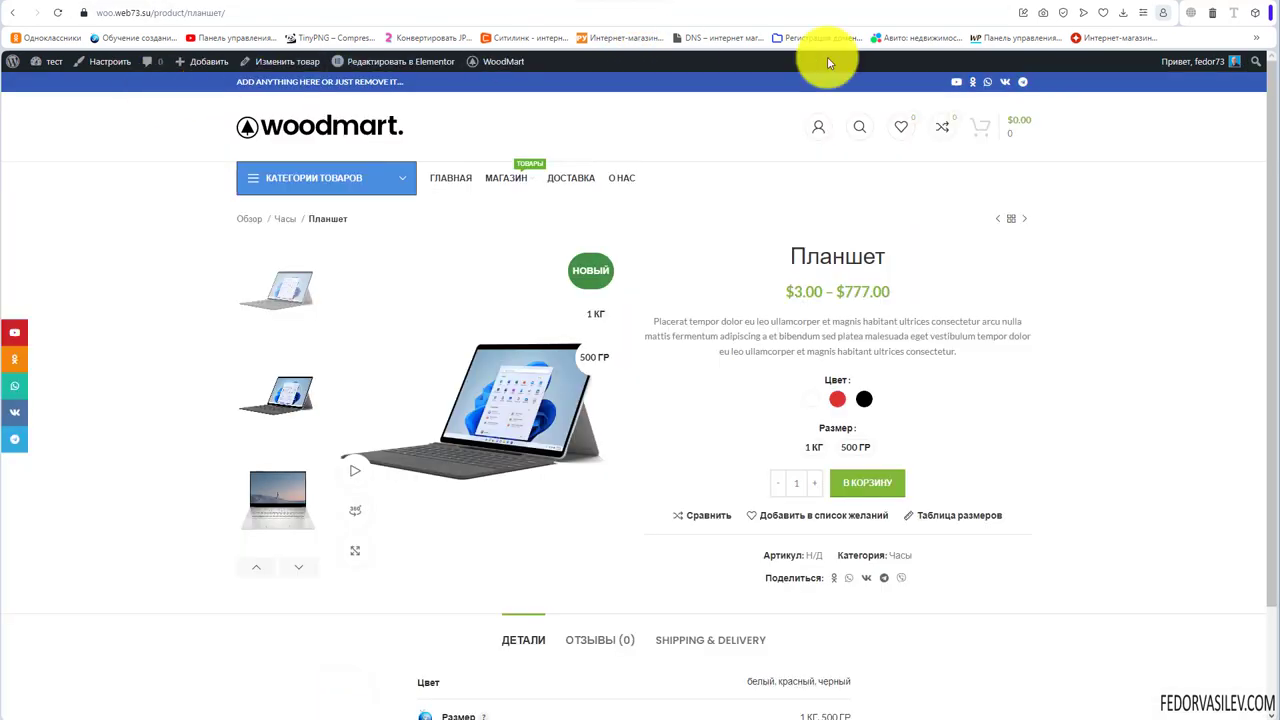
left_click(64, 15)
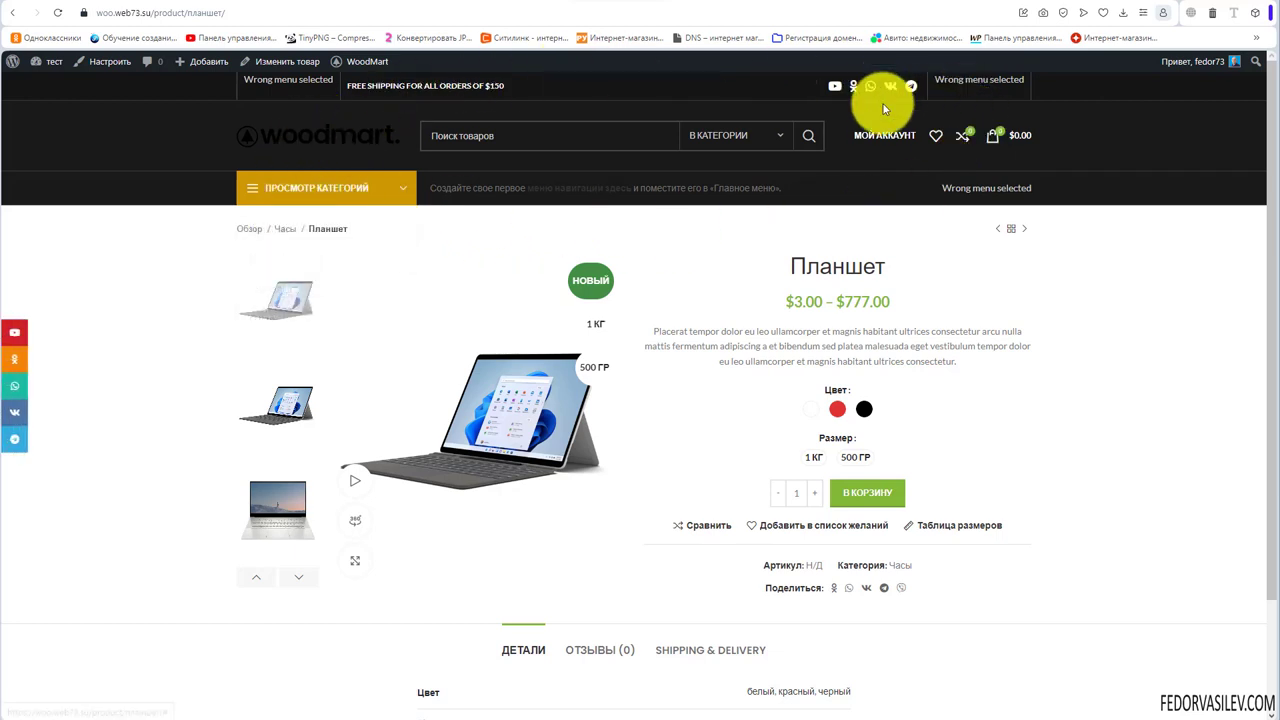
scroll(640, 380, "down", 2)
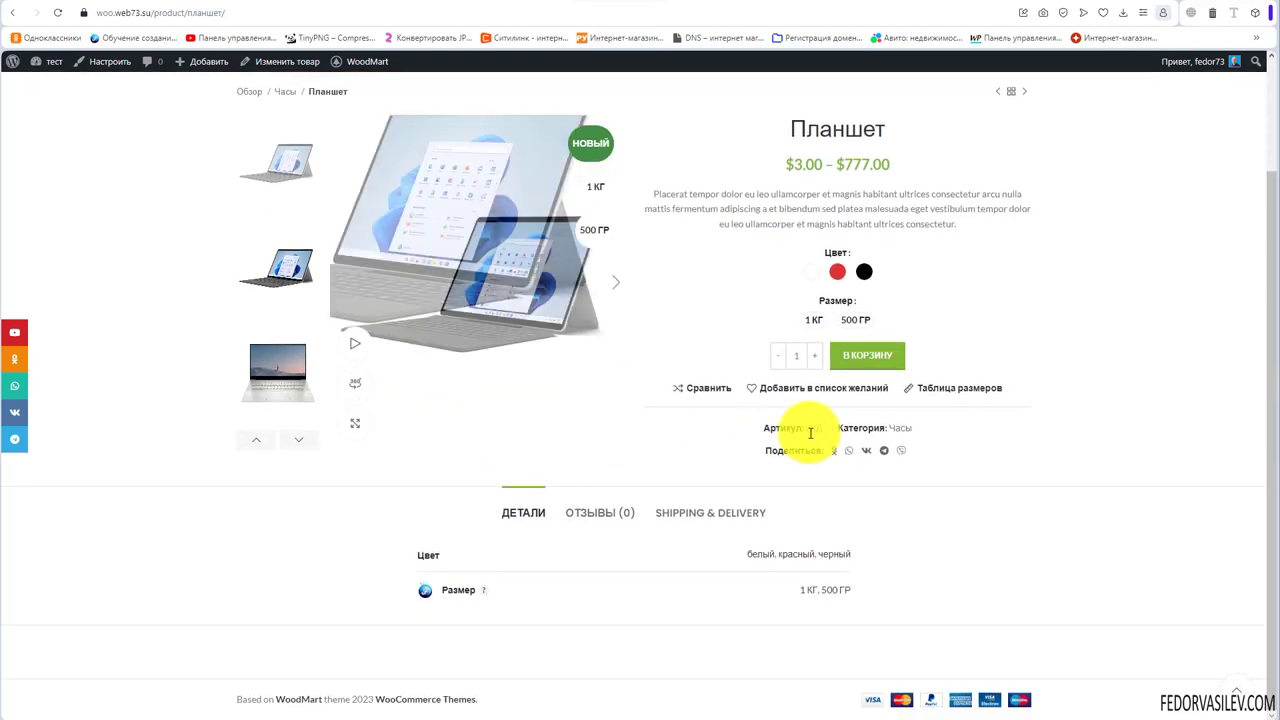
scroll(486, 434, "up", 2)
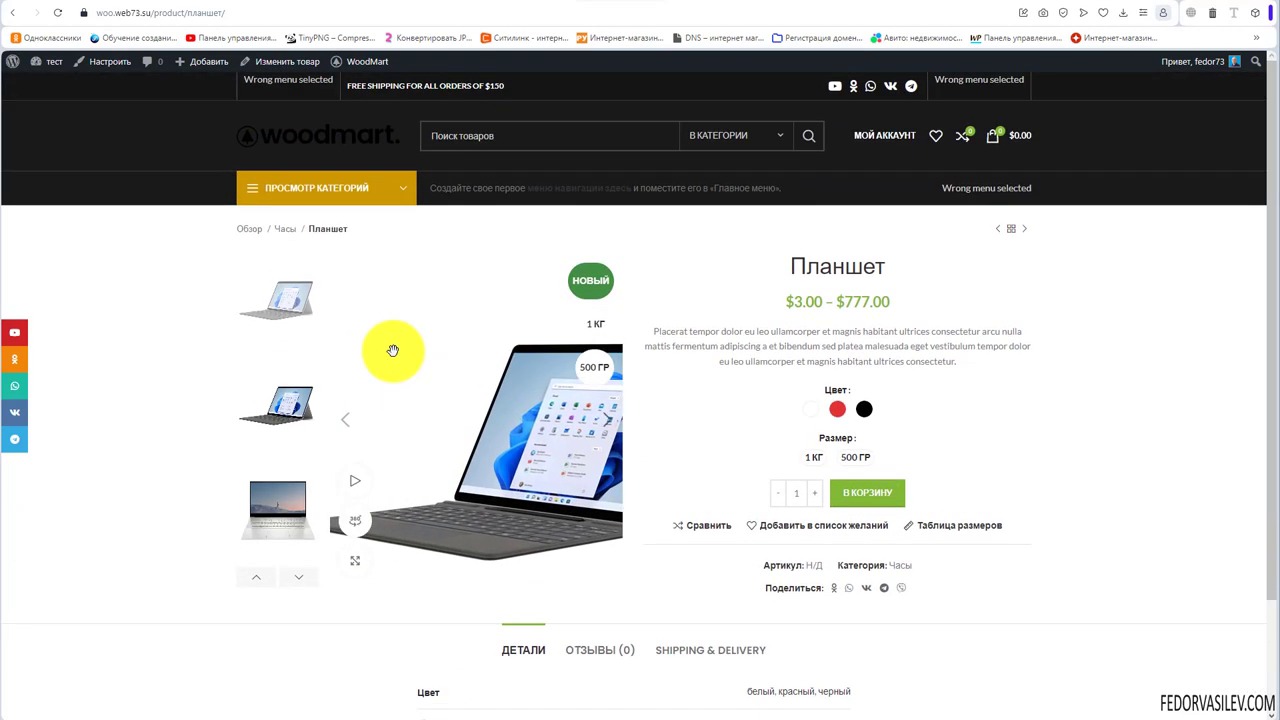
mouse_move(304, 190)
left_click(270, 224)
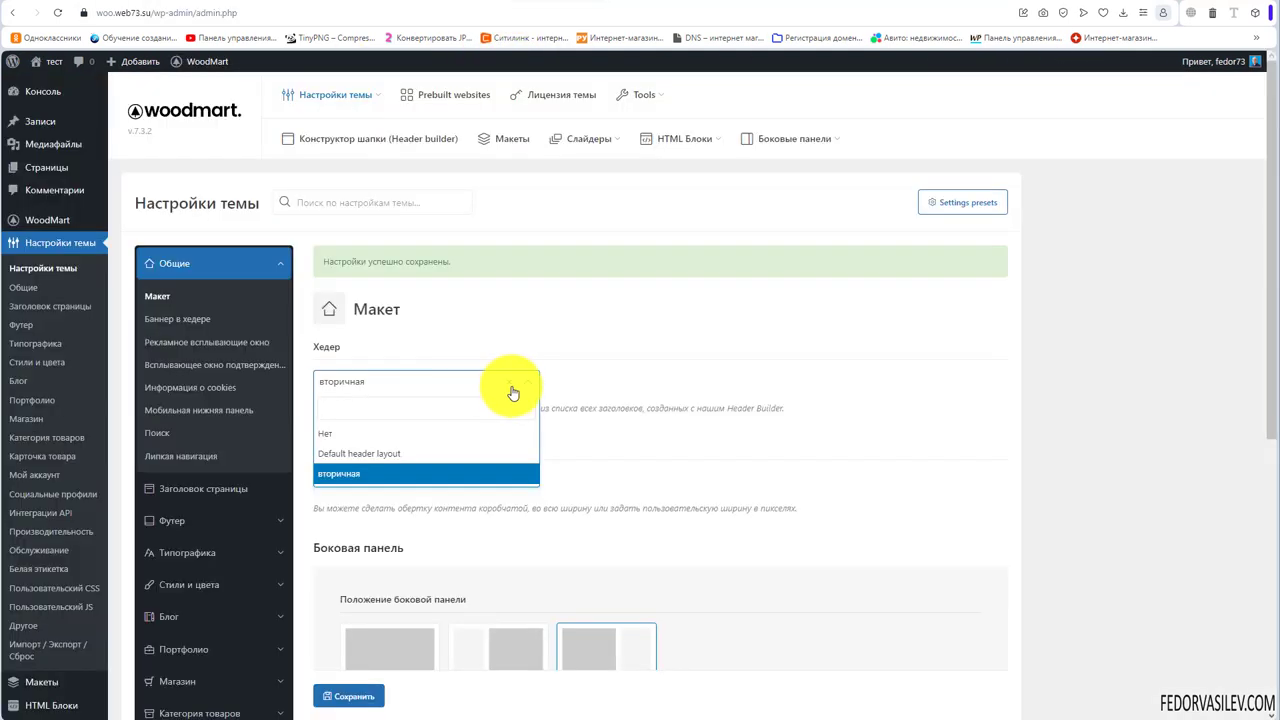
Clear the default Хедер selection and set Ширина сайта to "В коробке (со скрытым переполнением)"
left_click(510, 383)
left_click(655, 352)
scroll(725, 355, "down", 2)
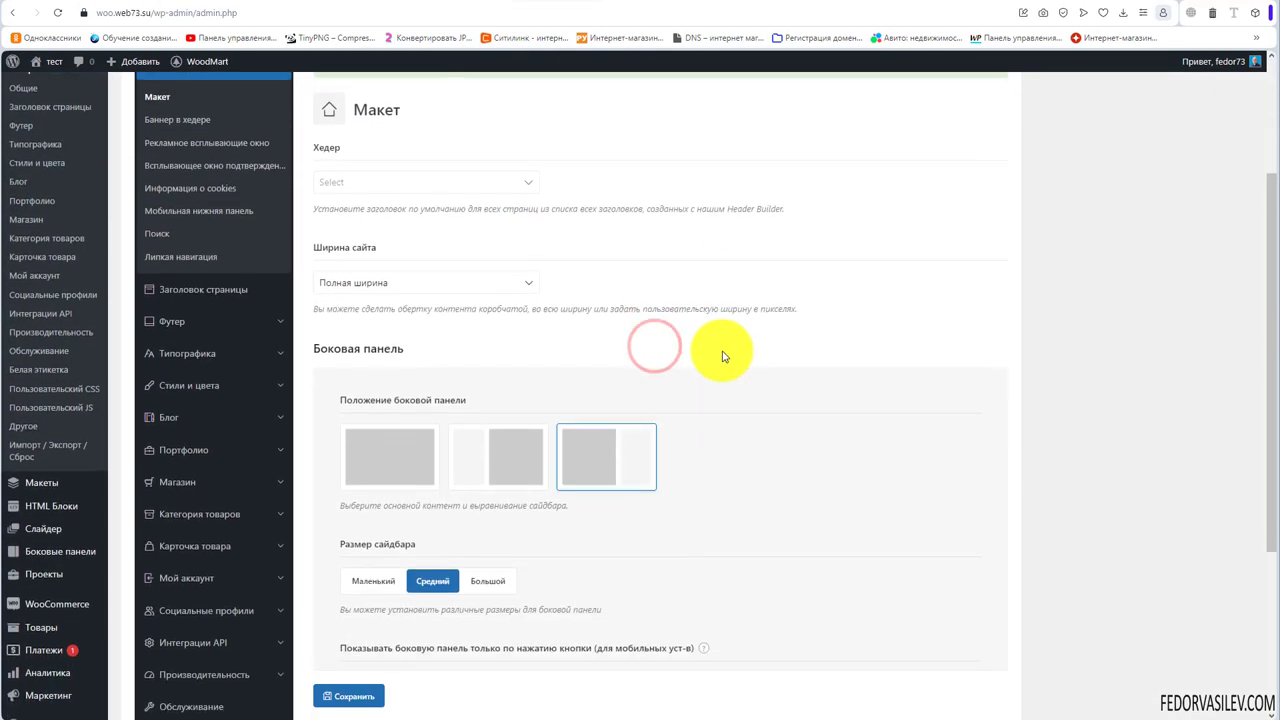
left_click(524, 282)
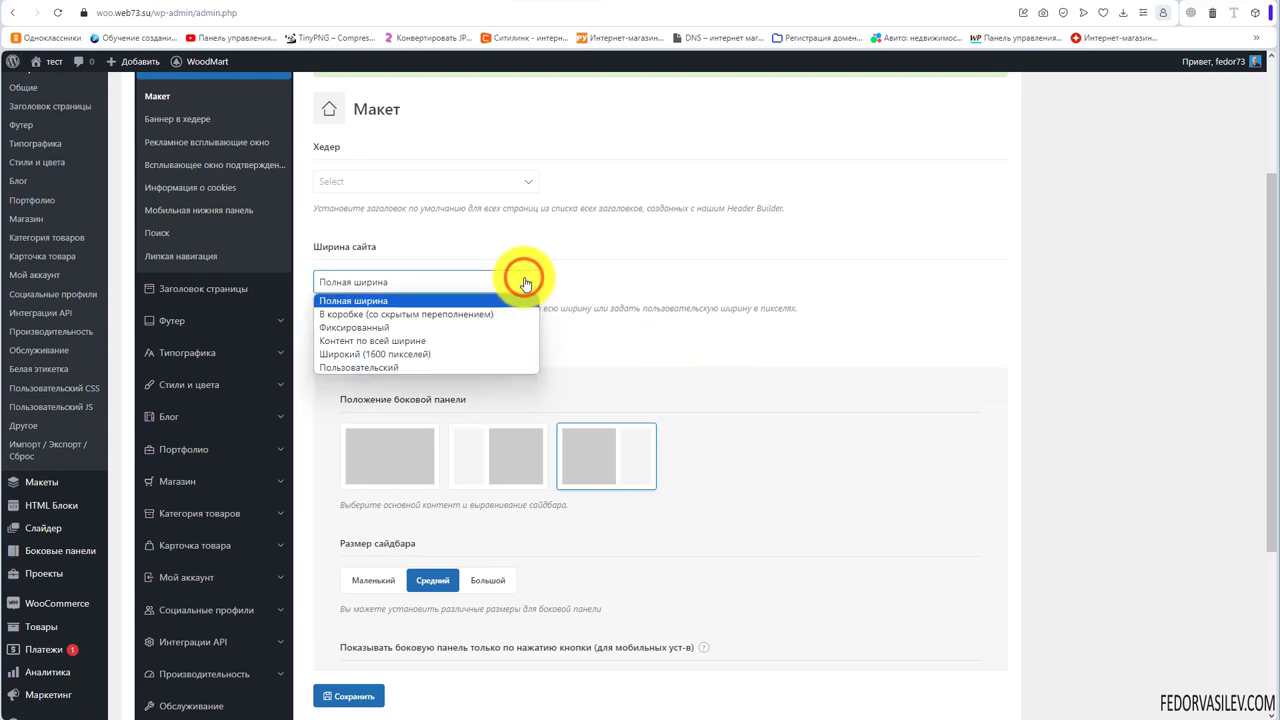
left_click(352, 316)
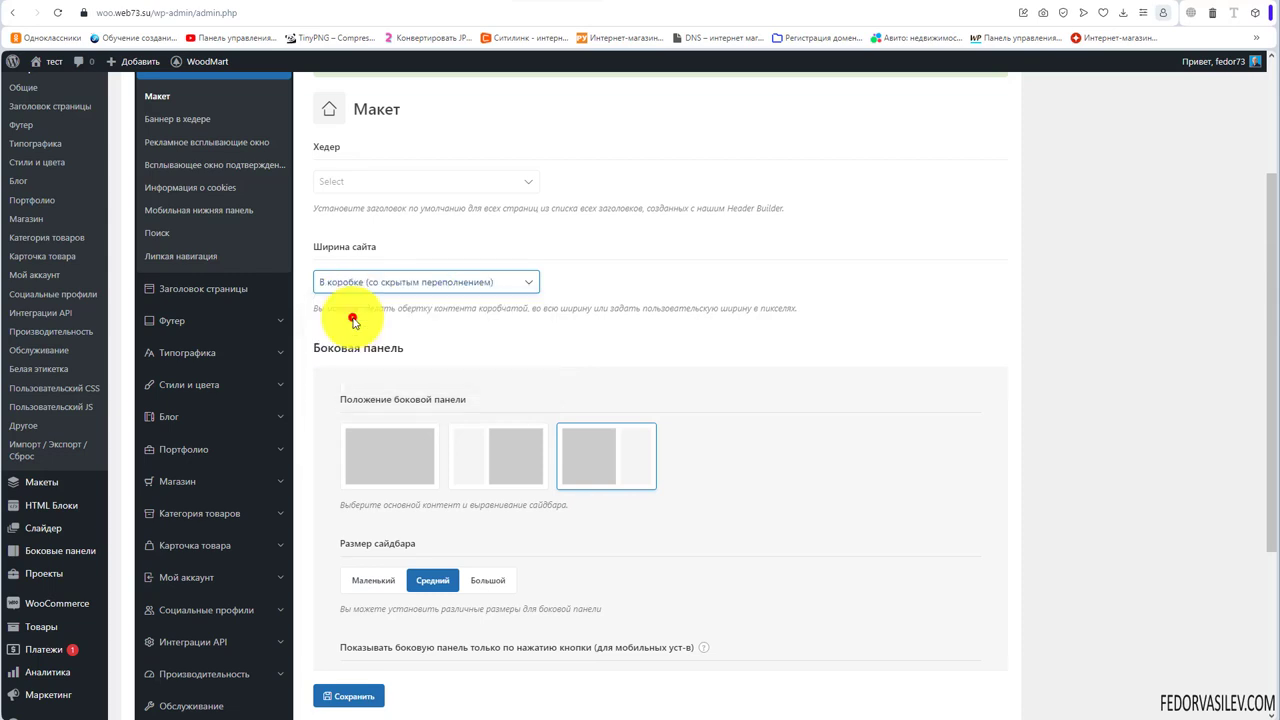
View the home page and the Магазин page to examine how the boxed site width looks
left_click(620, 8)
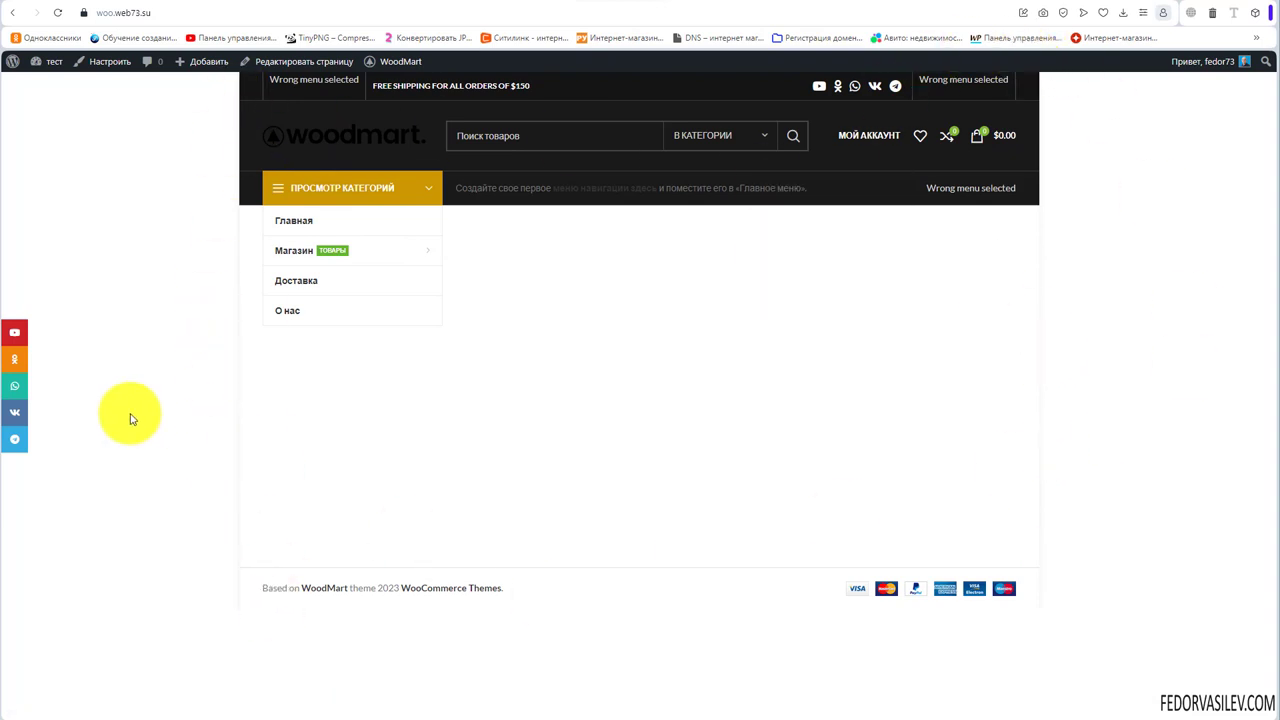
mouse_move(352, 257)
left_click(310, 253)
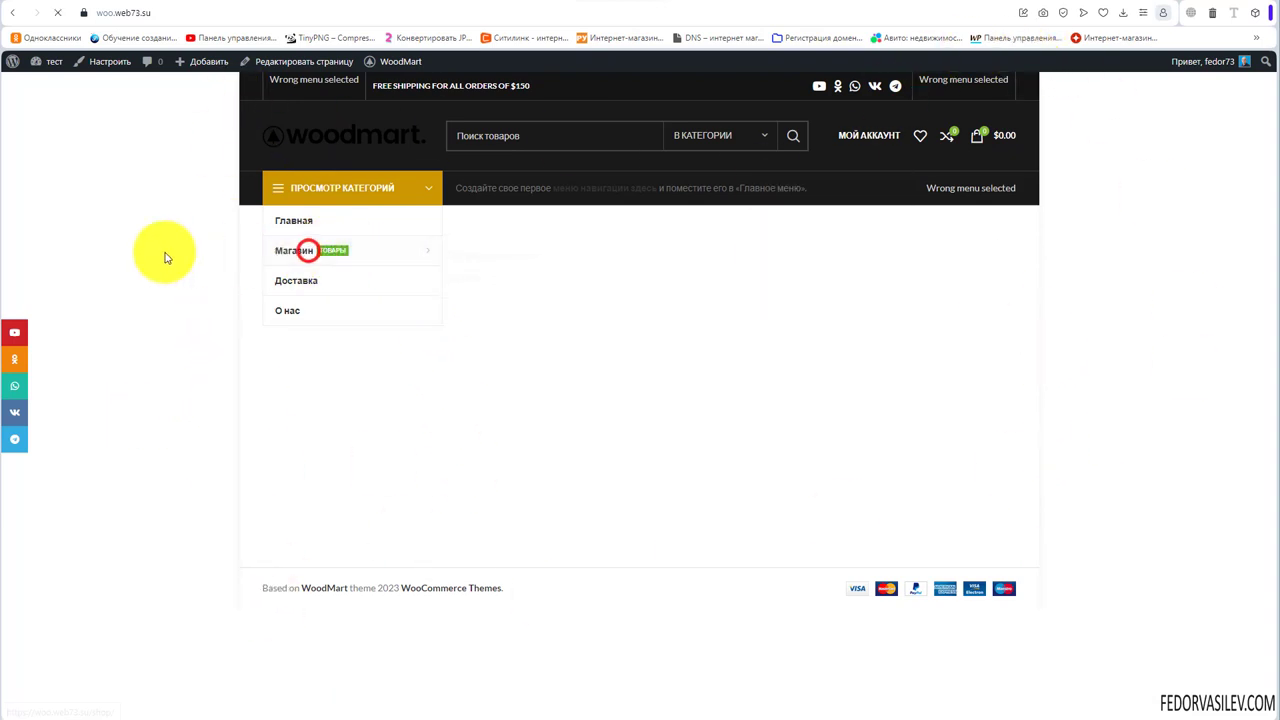
scroll(189, 257, "down", 5)
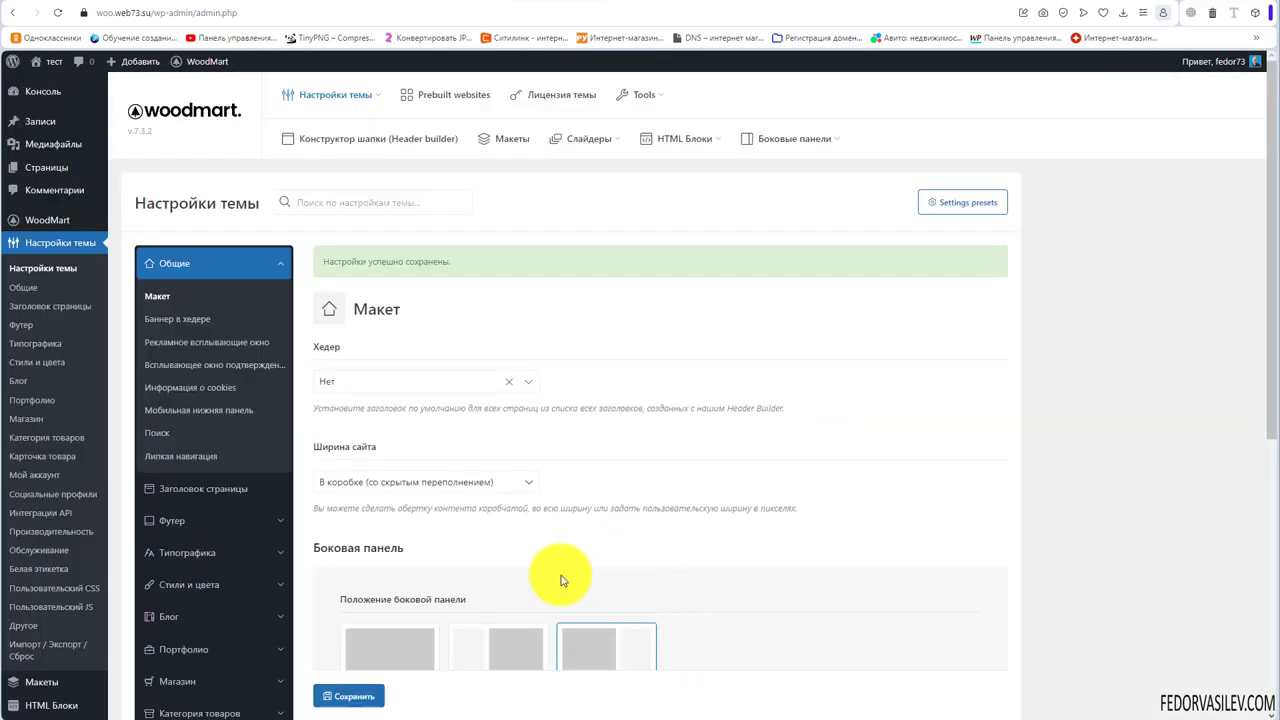
Try "Пользовательский" as Ширина сайта and increase the custom width in pixels
scroll(600, 400, "down", 2)
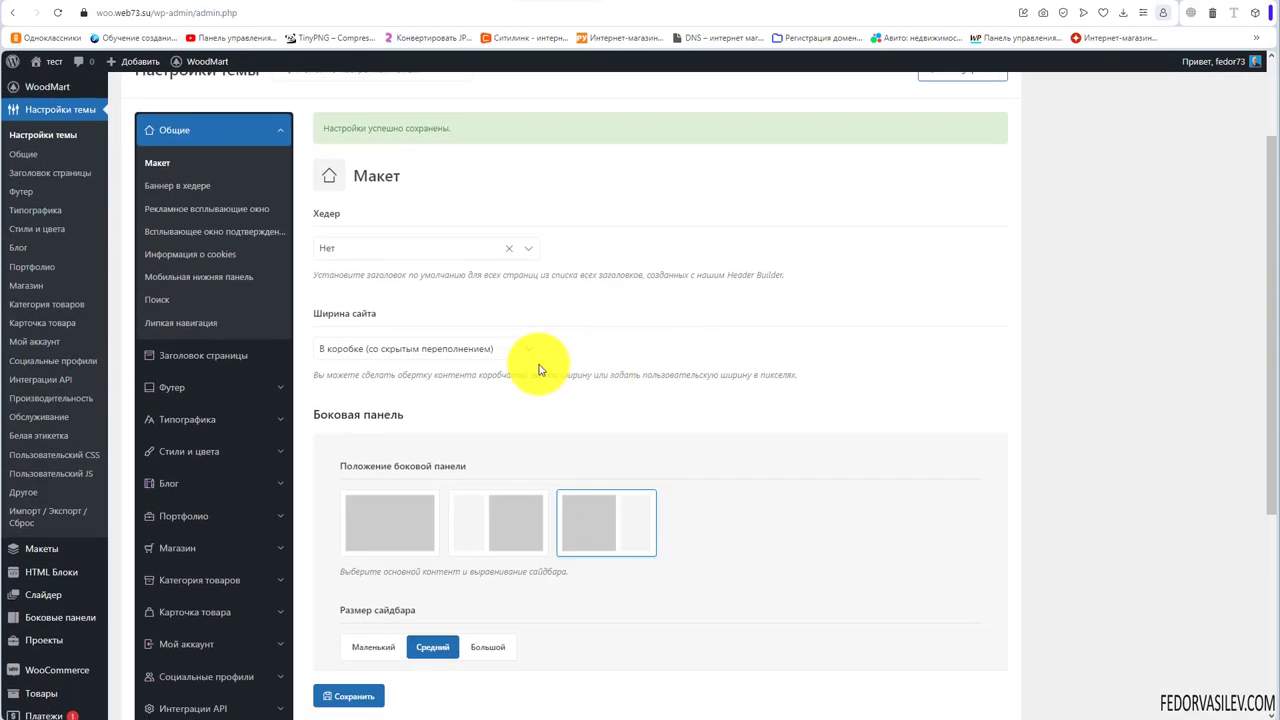
left_click(527, 350)
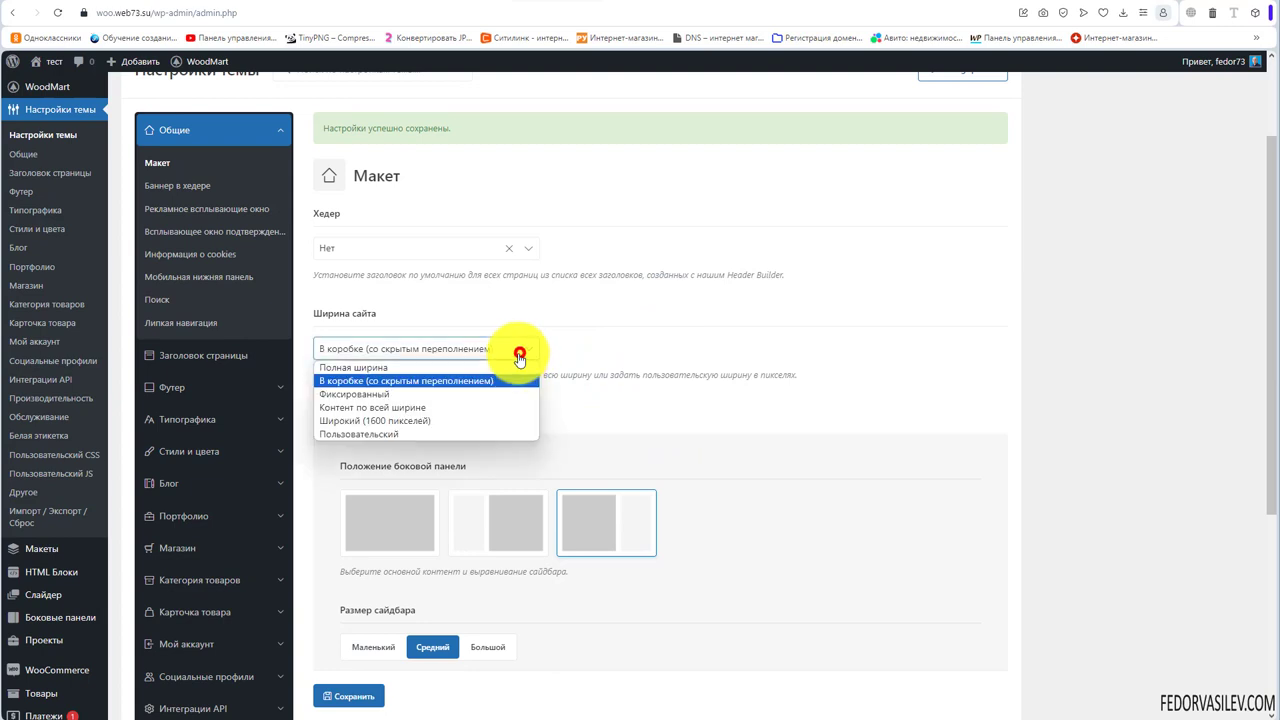
left_click(379, 436)
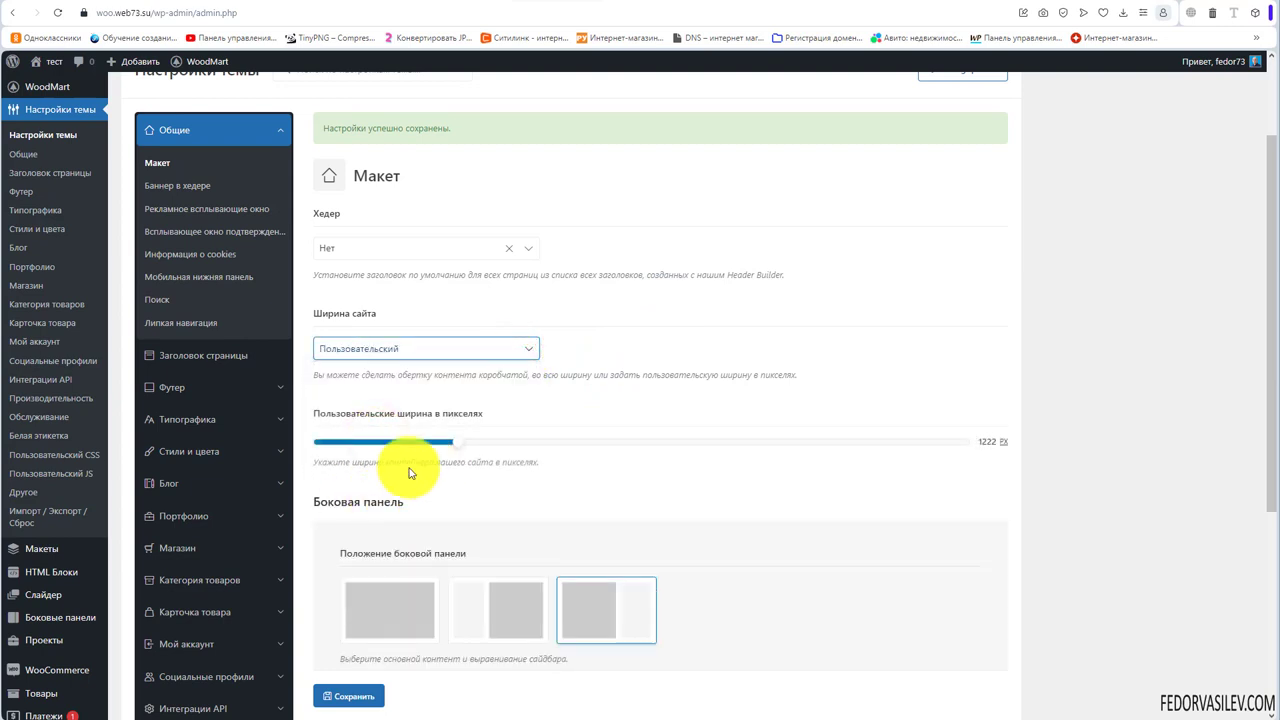
left_click_drag(459, 447, 506, 440)
Set Ширина сайта back to "Полная ширина" and save the theme settings
left_click(463, 334)
left_click(449, 414)
scroll(449, 414, "down", 2)
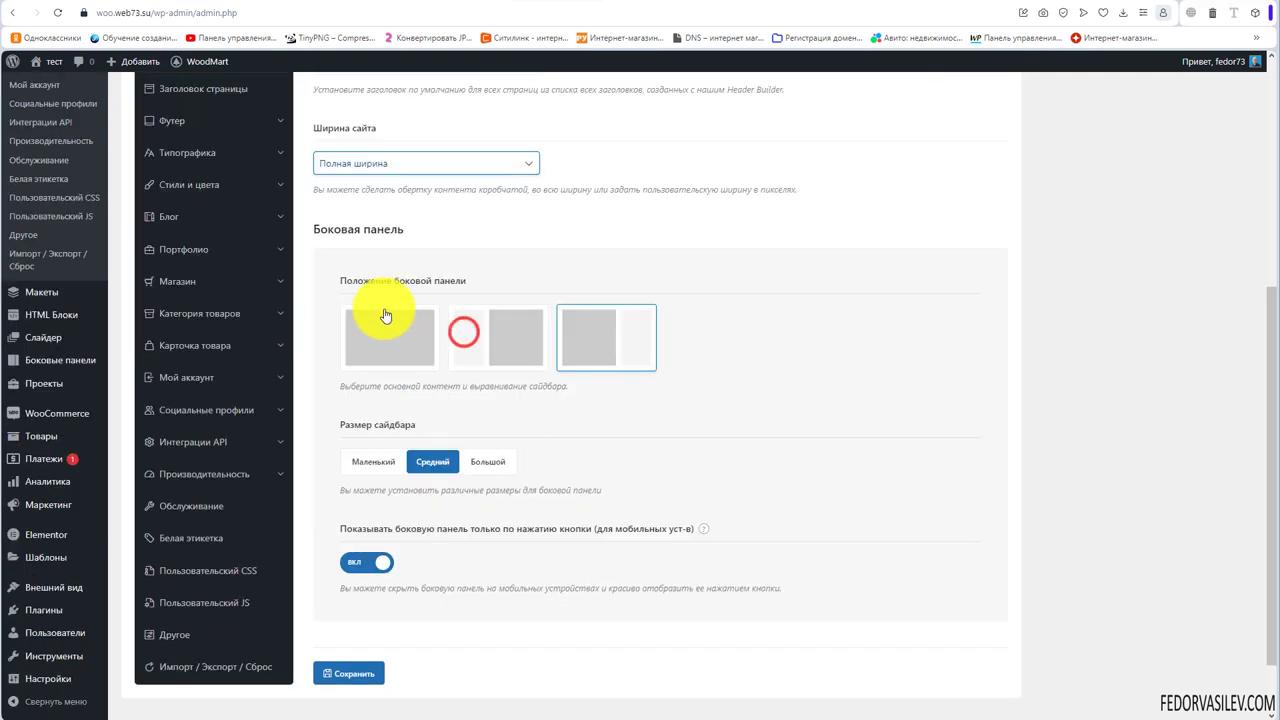
left_click_drag(391, 281, 466, 282)
left_click(771, 382)
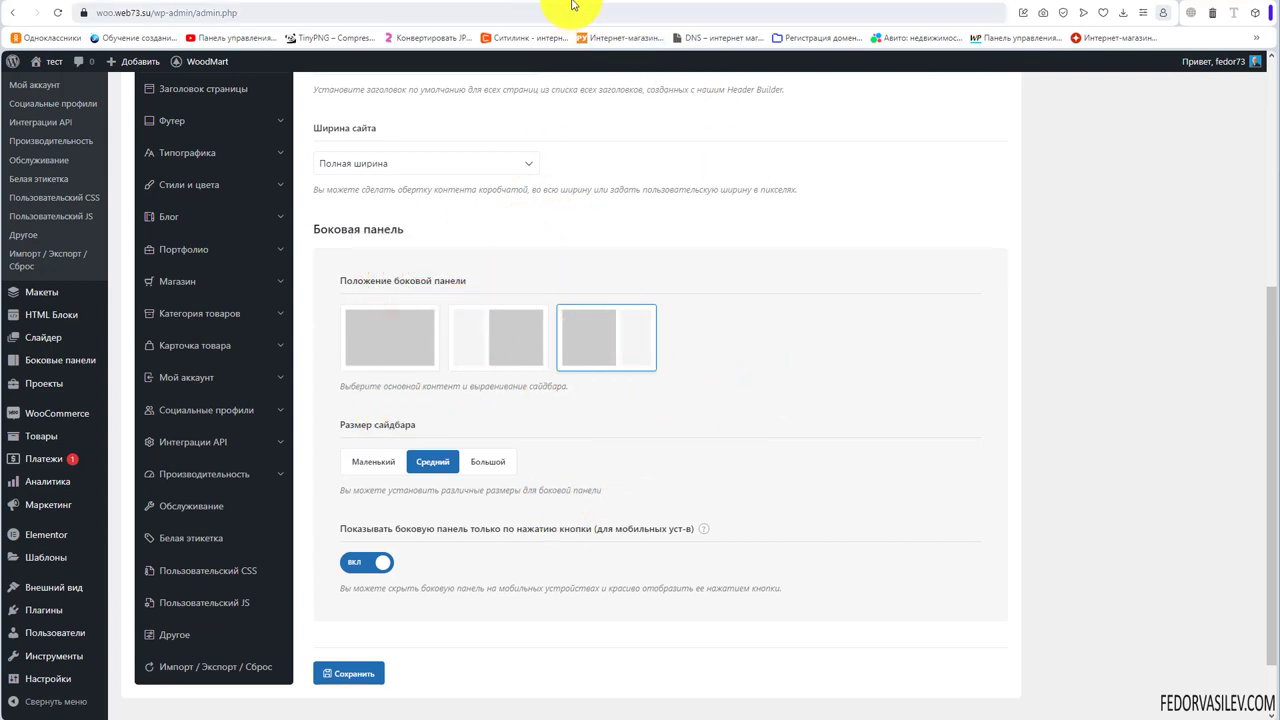
left_click(600, 15)
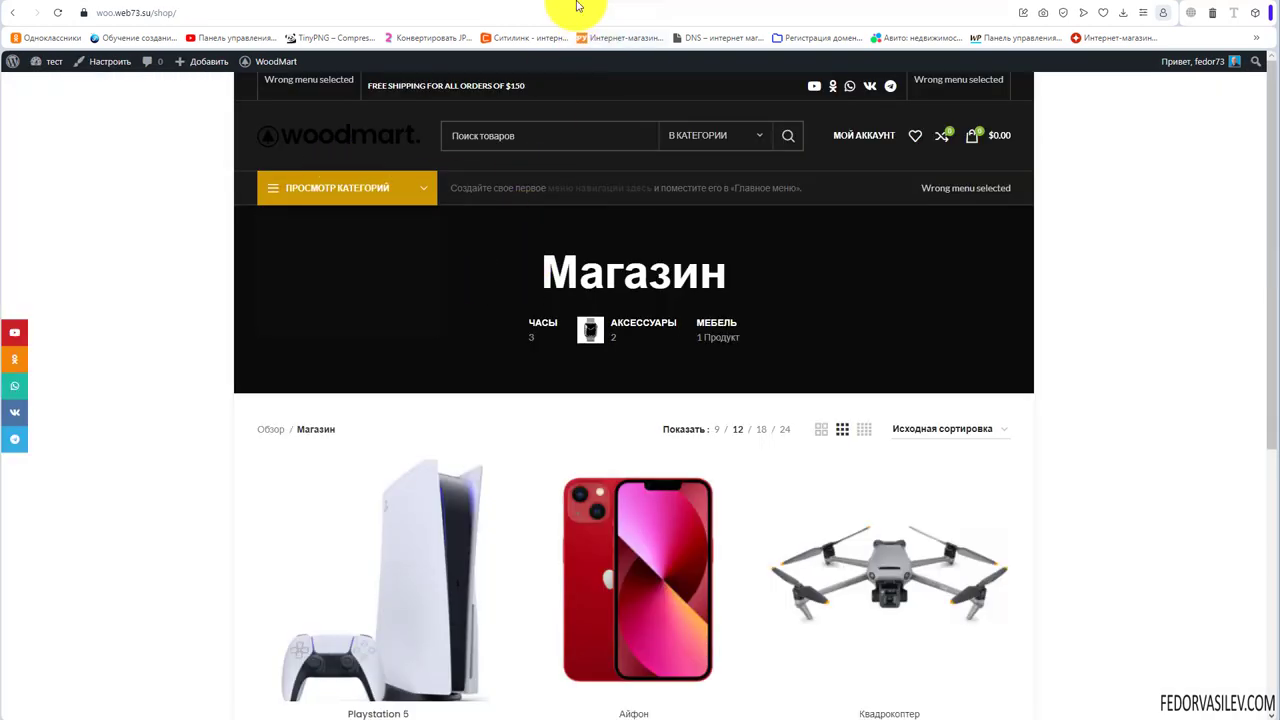
left_click(525, 5)
left_click(346, 674)
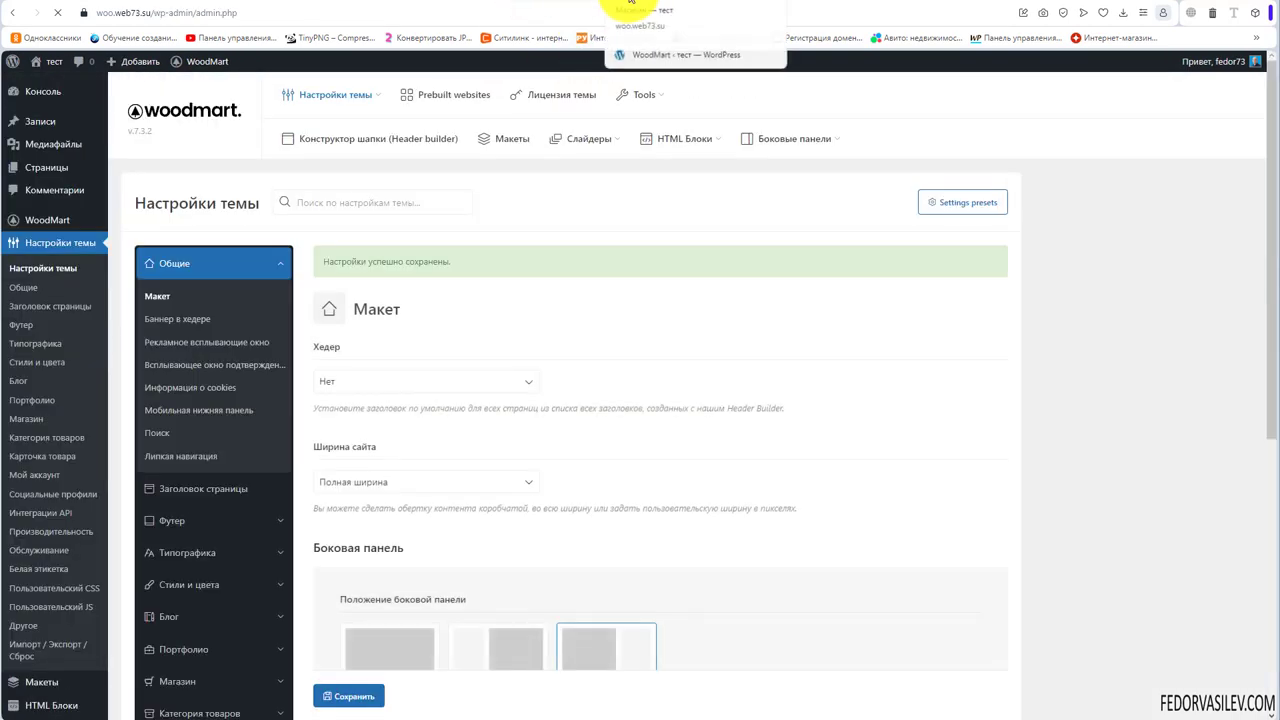
Open the Playstation 5 product page on the storefront and examine its header and page width
left_click(625, 5)
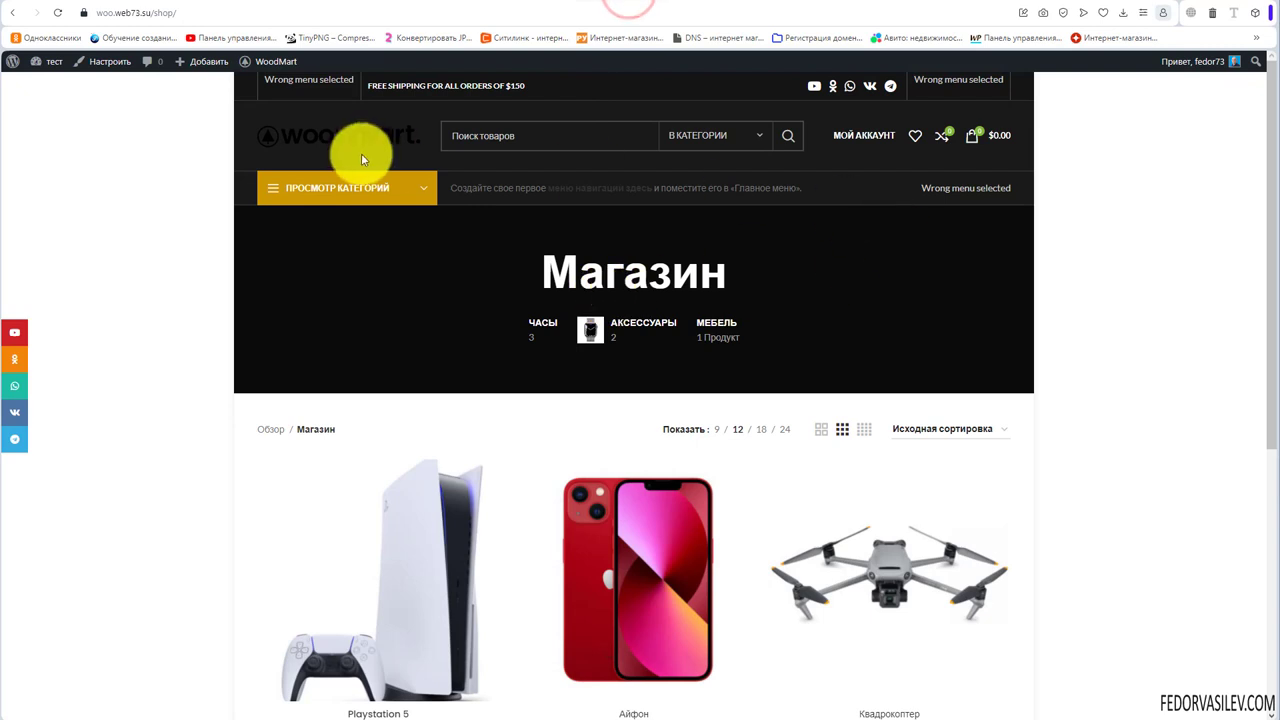
left_click(291, 217)
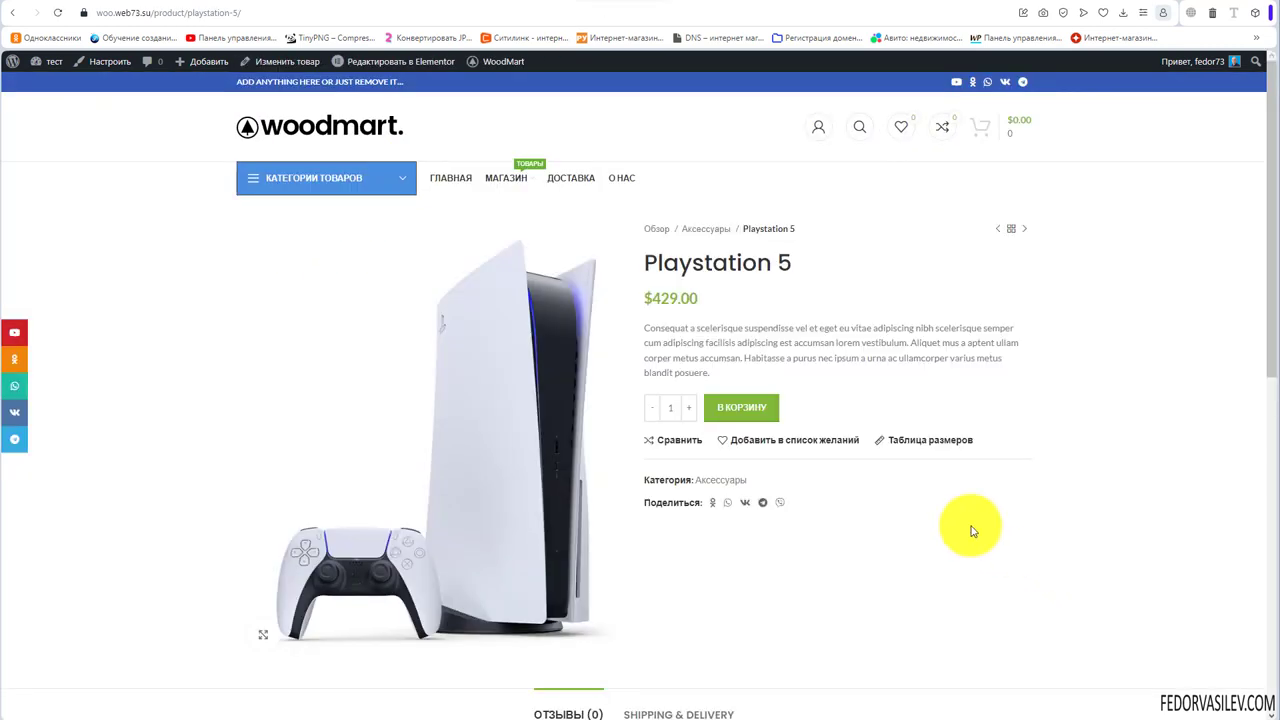
scroll(831, 320, "down", 2)
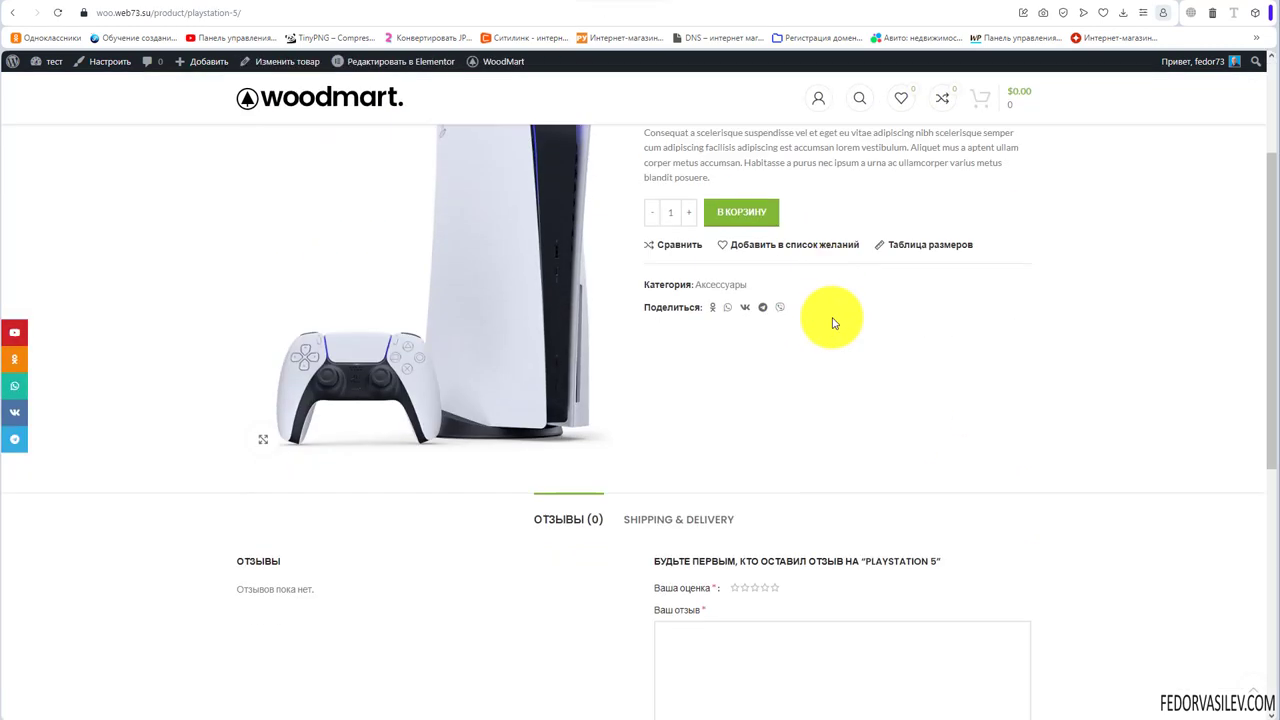
scroll(847, 388, "up", 2)
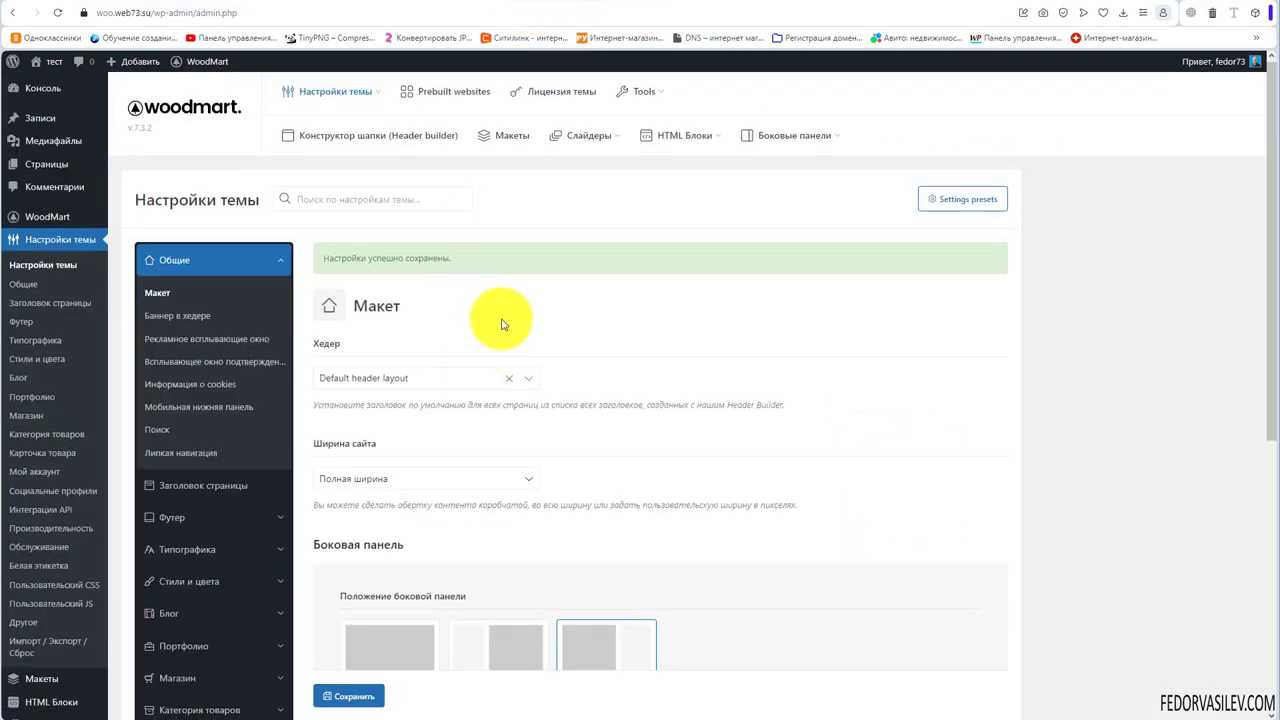
Try the layout without a sidebar in Положение боковой панели, return to the right sidebar, and review the sidebar size and mobile options
scroll(494, 323, "down", 3)
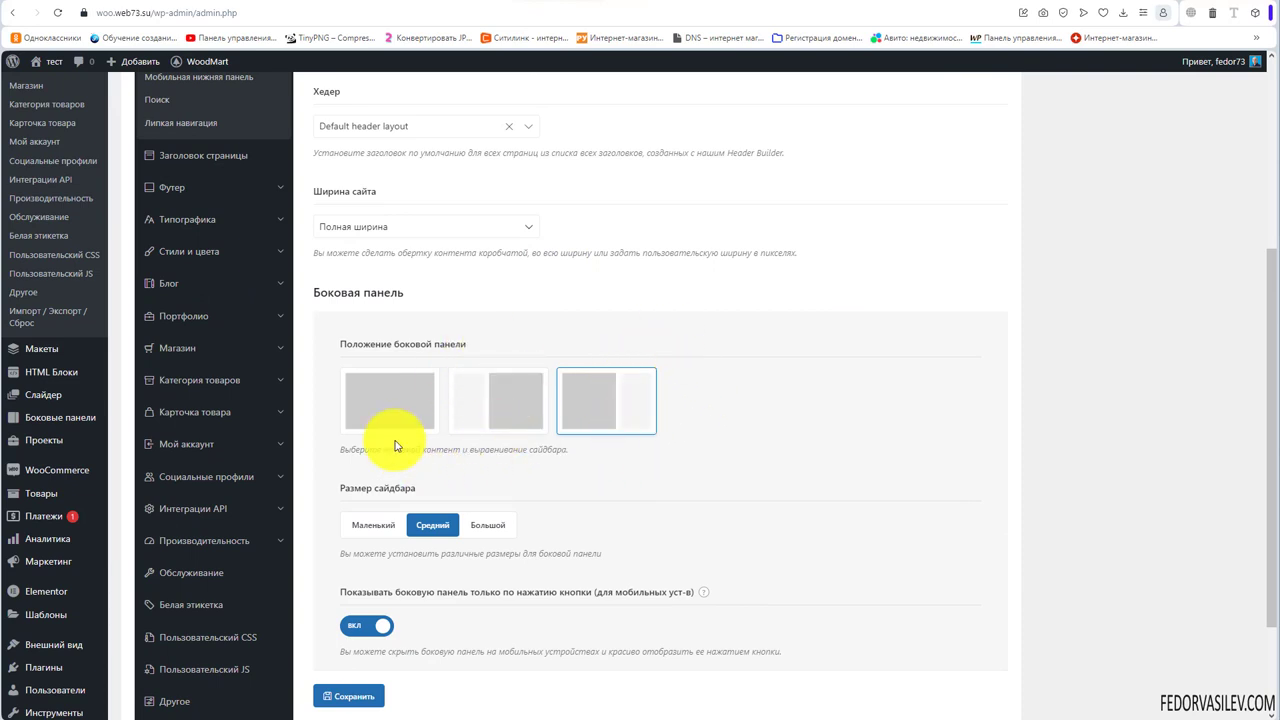
left_click(384, 408)
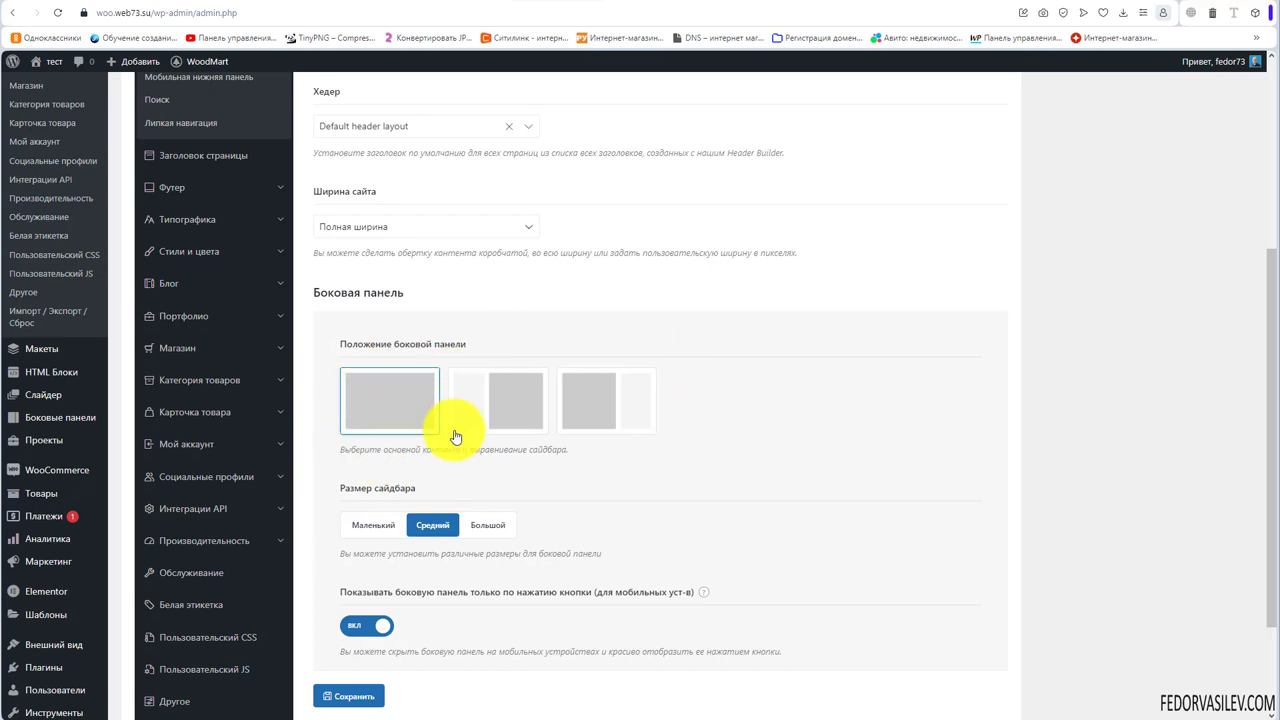
left_click(604, 402)
scroll(381, 347, "down", 2)
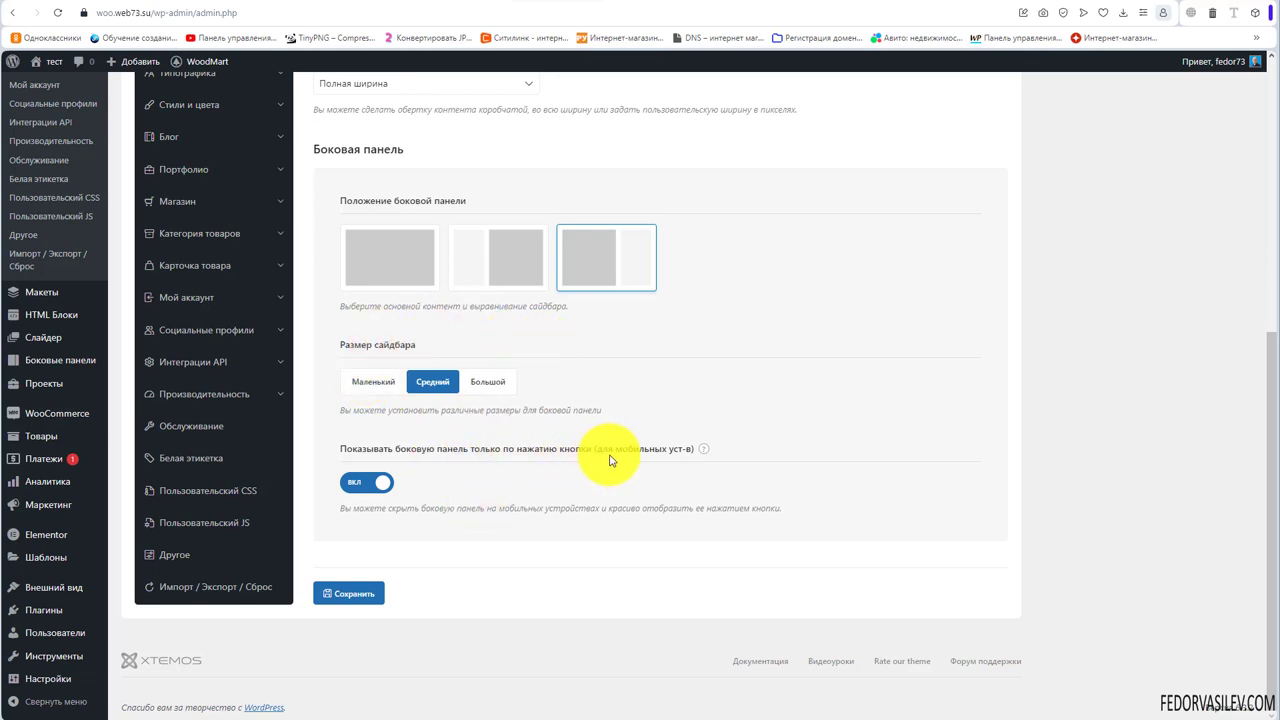
mouse_move(705, 455)
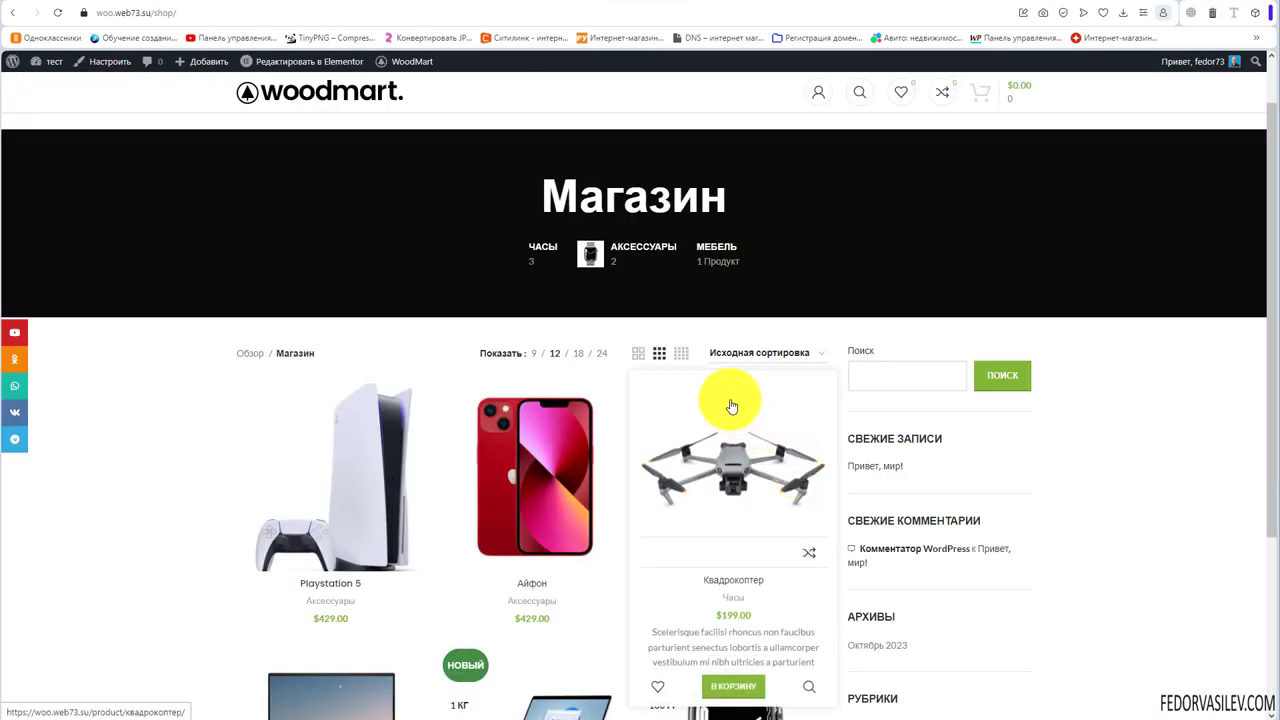
Compare the shop page's sidebar with the sidebar position, size and mobile display options in the theme settings
scroll(731, 405, "up", 1)
scroll(891, 249, "down", 2)
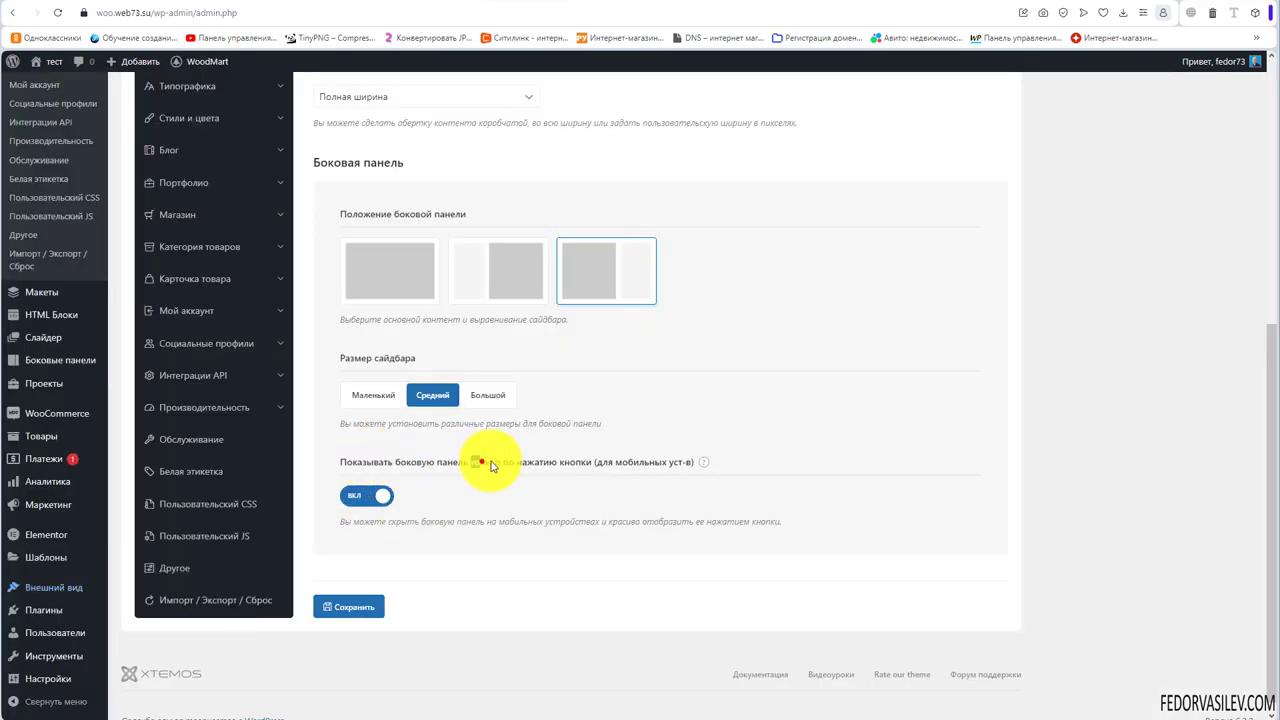
triple_click(491, 466)
left_click(766, 467)
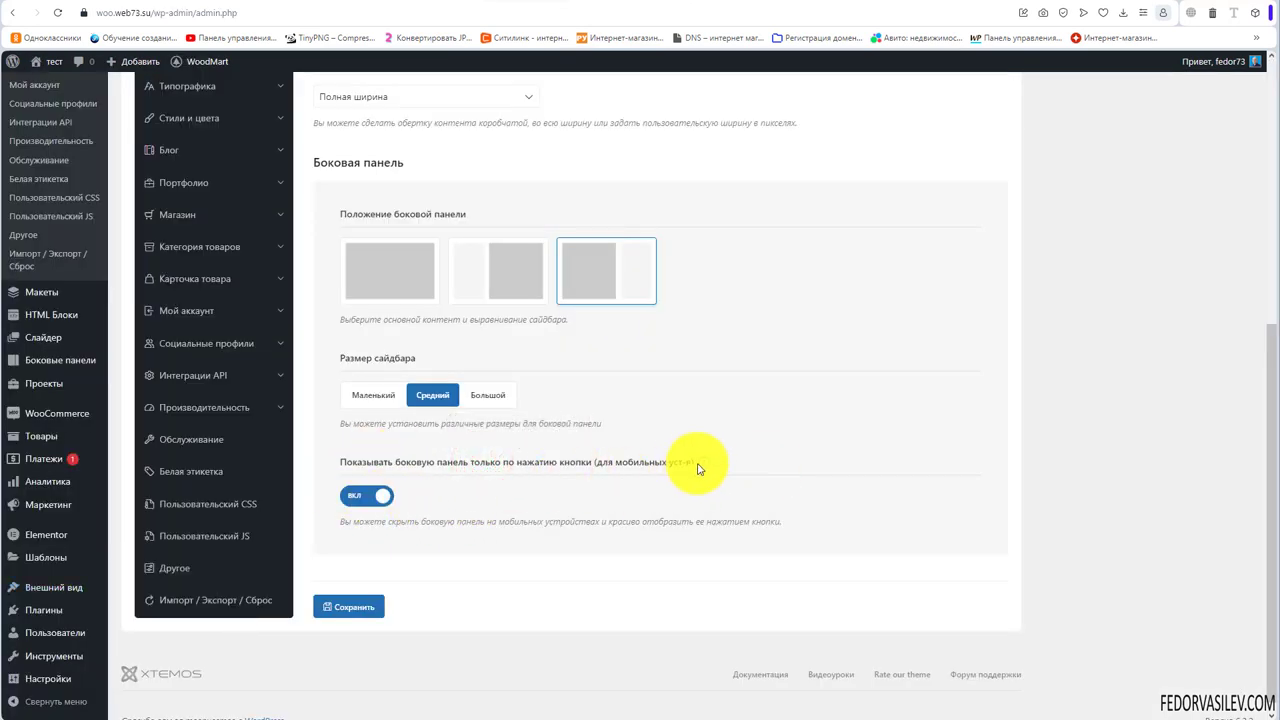
Preview the Магазин storefront page in the browser's mobile device emulation as iPhone SE and reload it
left_click(720, 5)
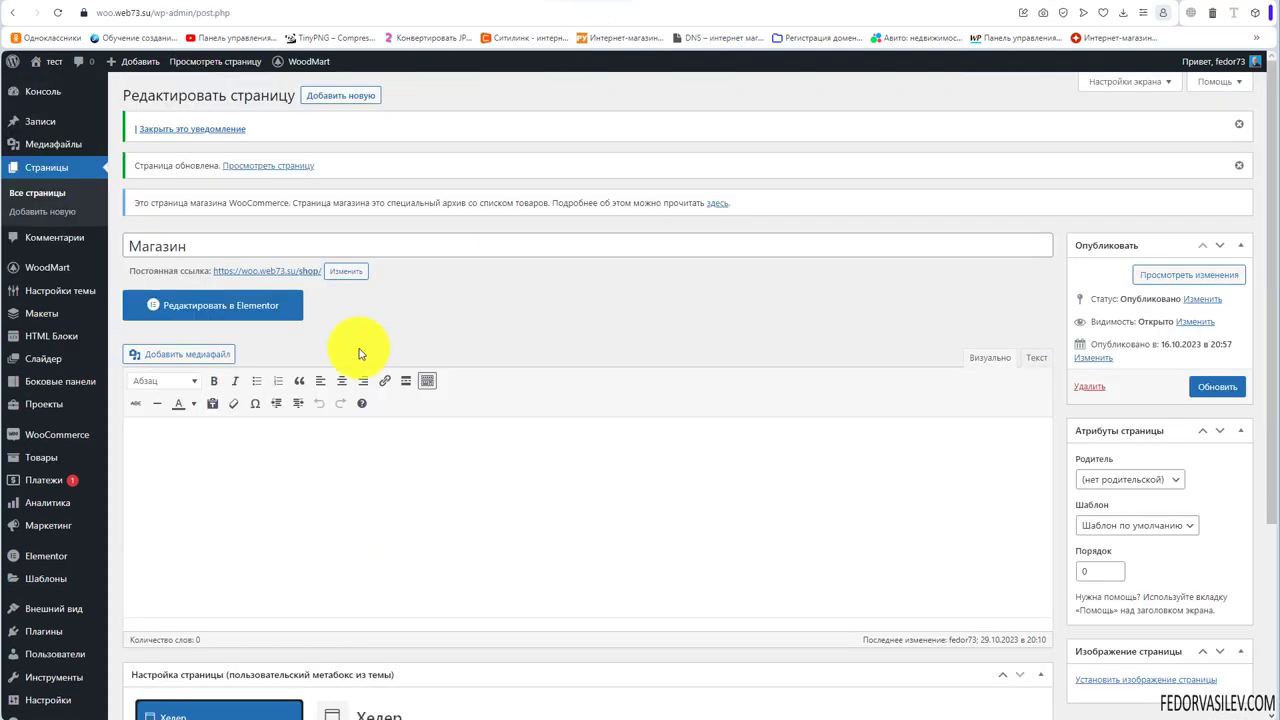
left_click(640, 3)
right_click(164, 284)
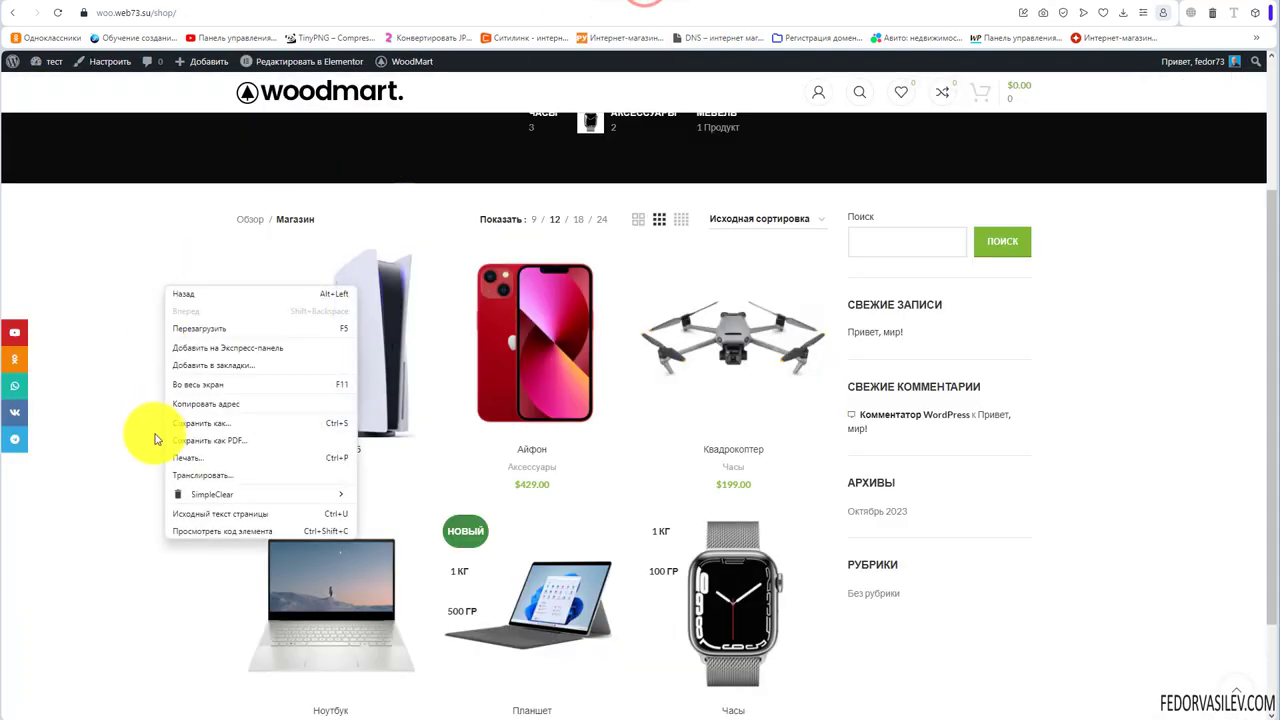
left_click(184, 533)
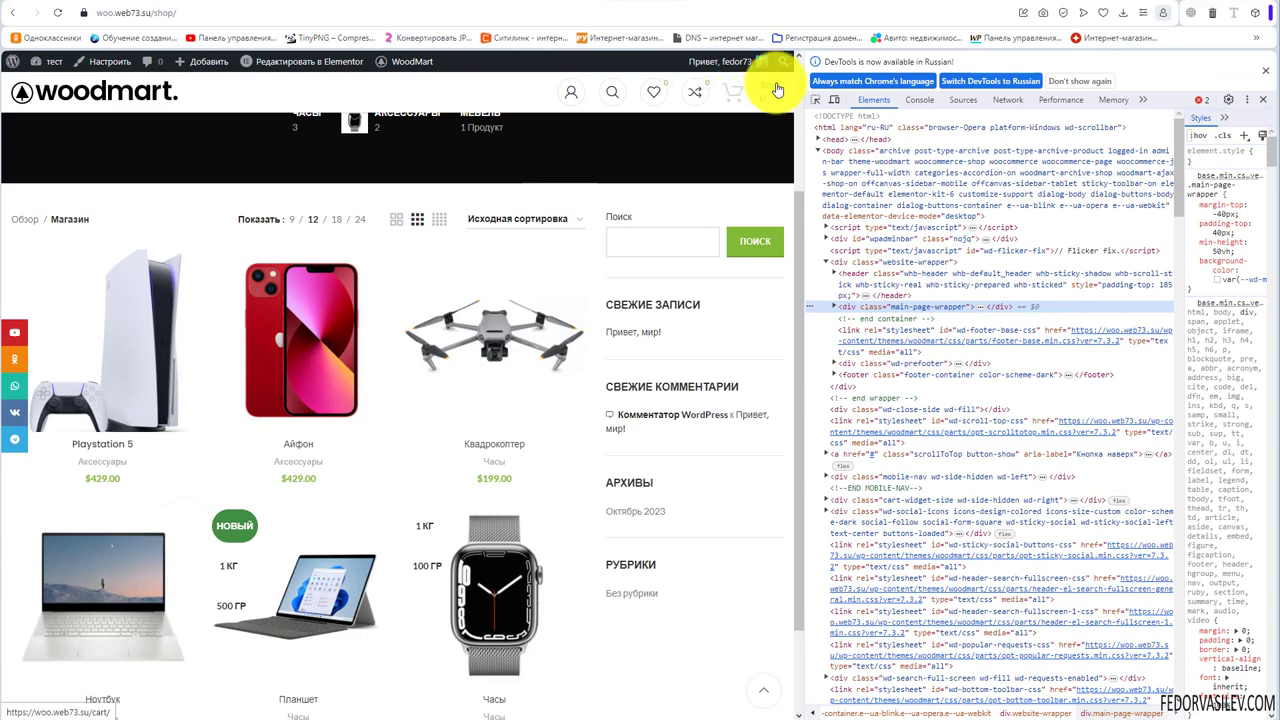
left_click(833, 100)
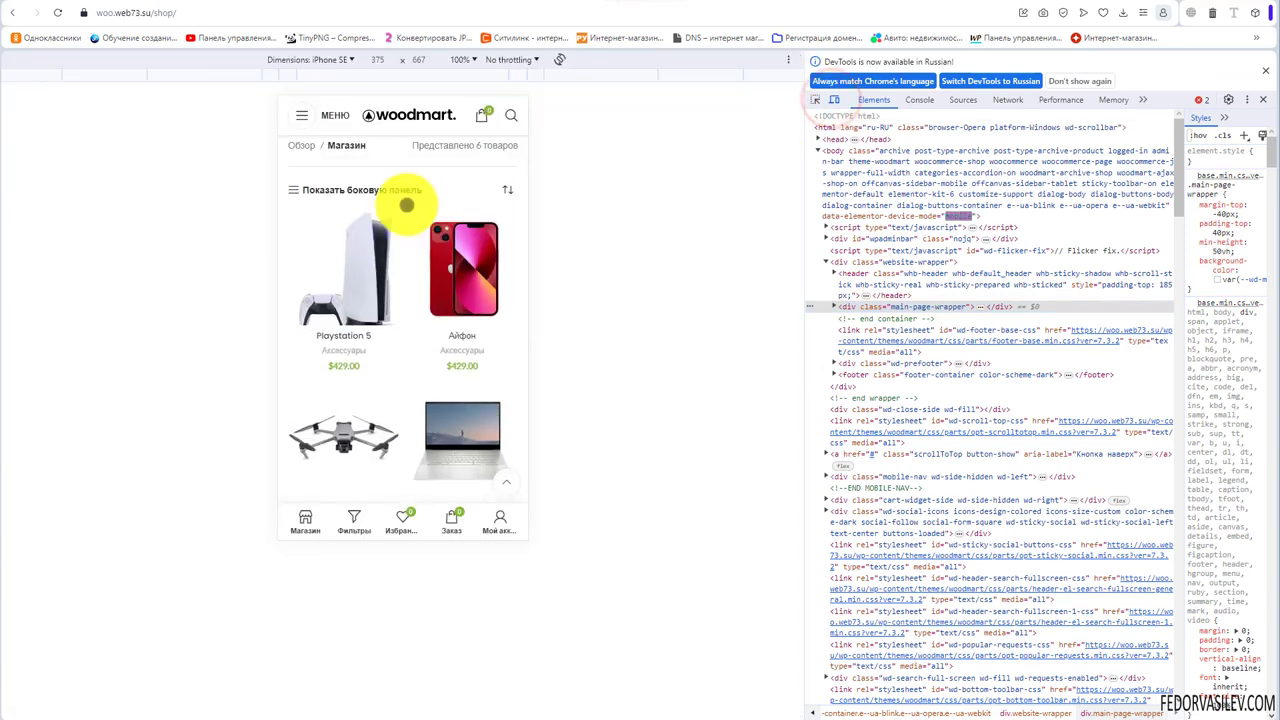
key("F5")
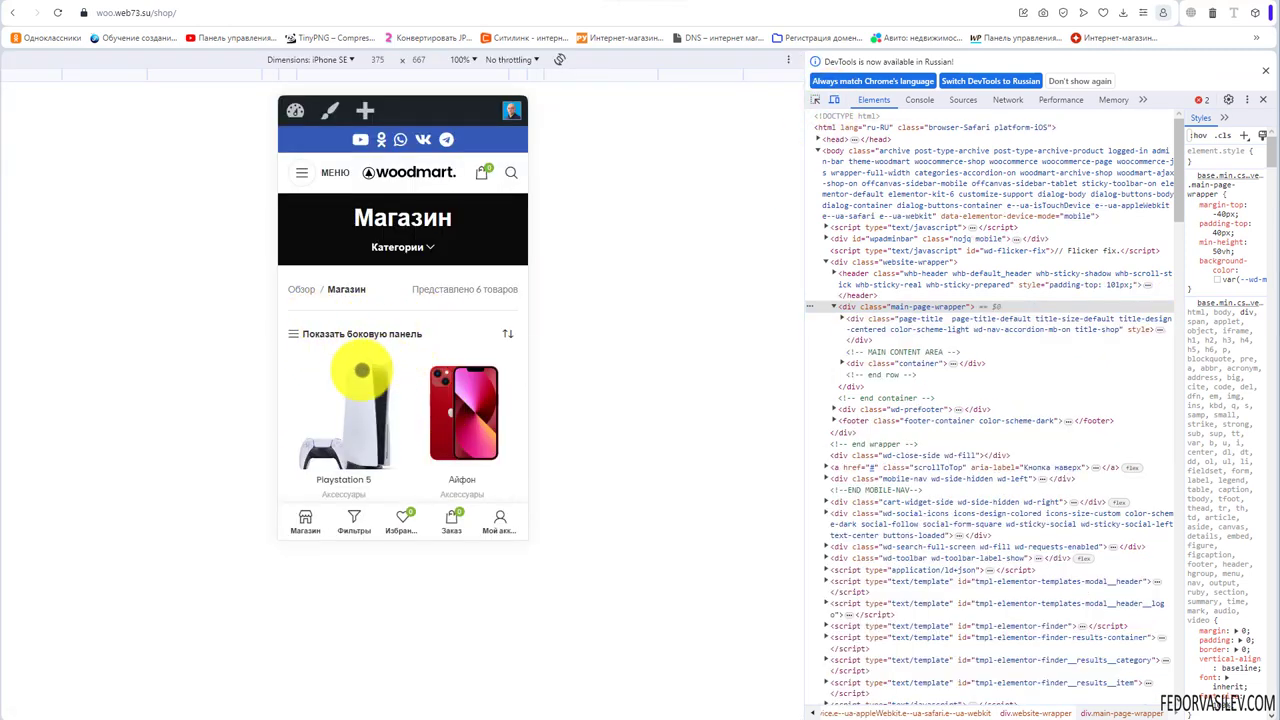
Show the sidebar in the mobile shop preview, examine its widgets, and close it
scroll(360, 400, "down", 2)
scroll(335, 400, "up", 2)
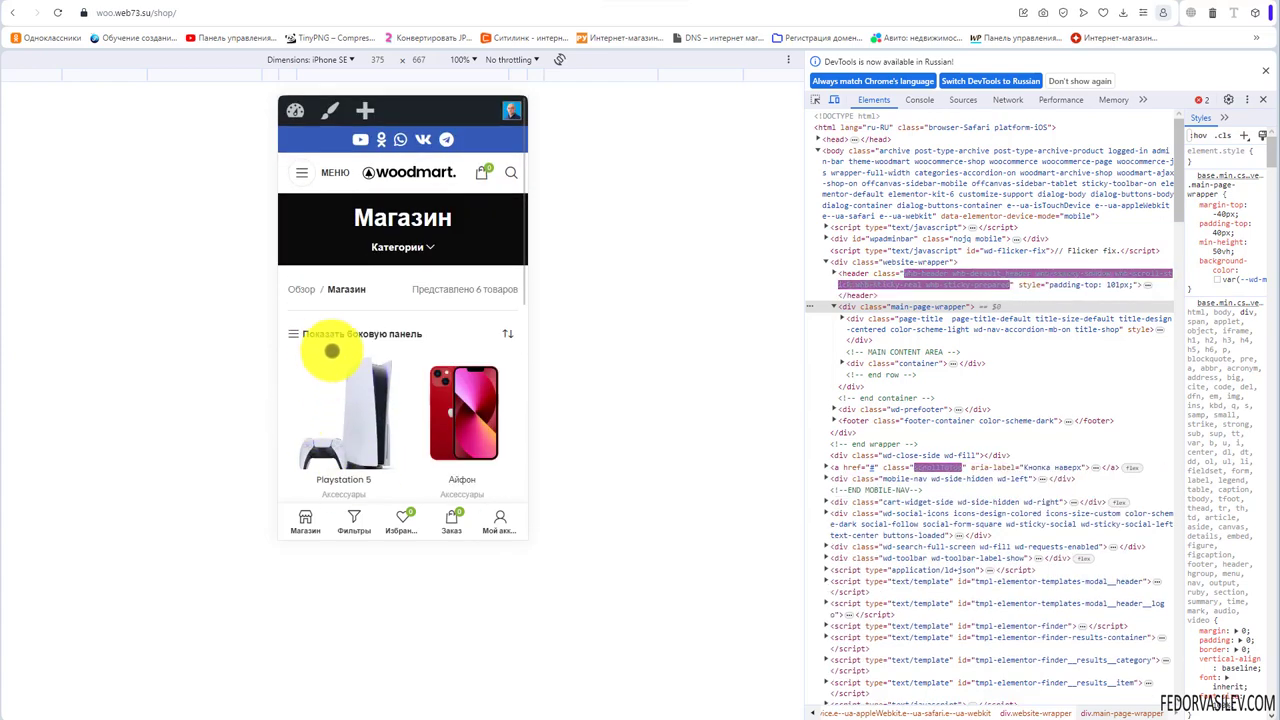
left_click(307, 334)
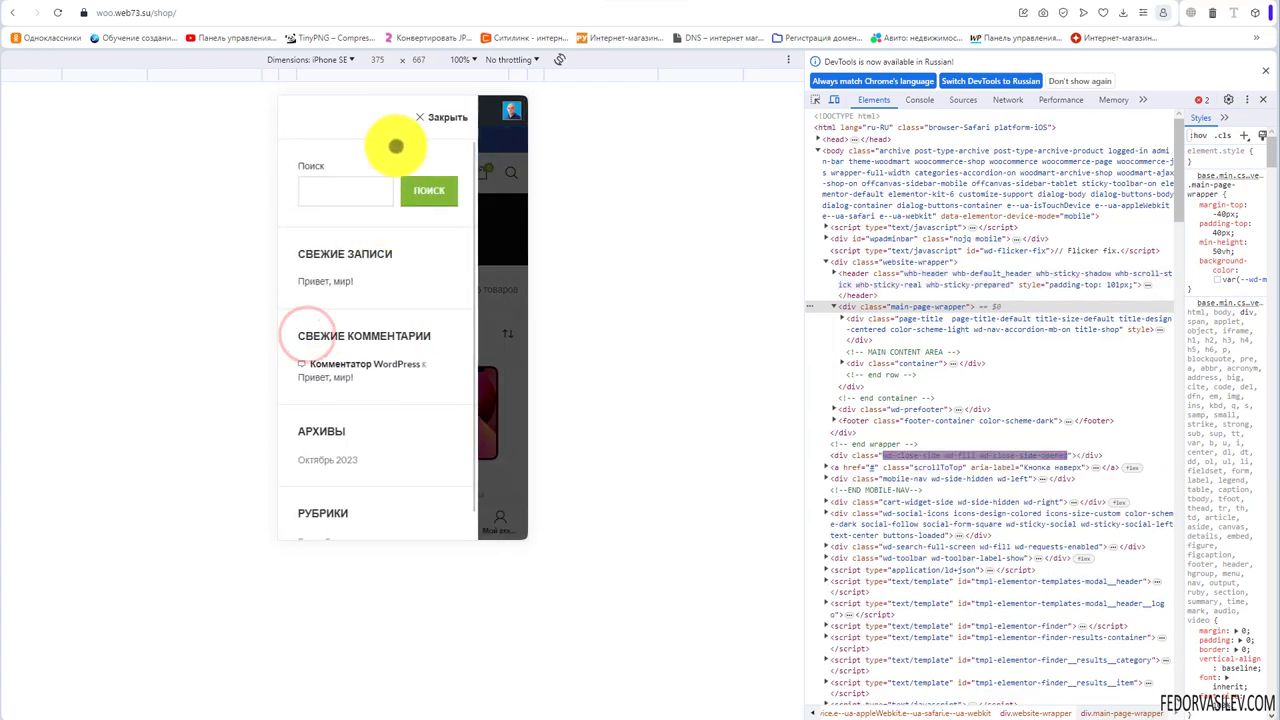
scroll(370, 260, "down", 1)
scroll(390, 203, "up", 1)
left_click(430, 118)
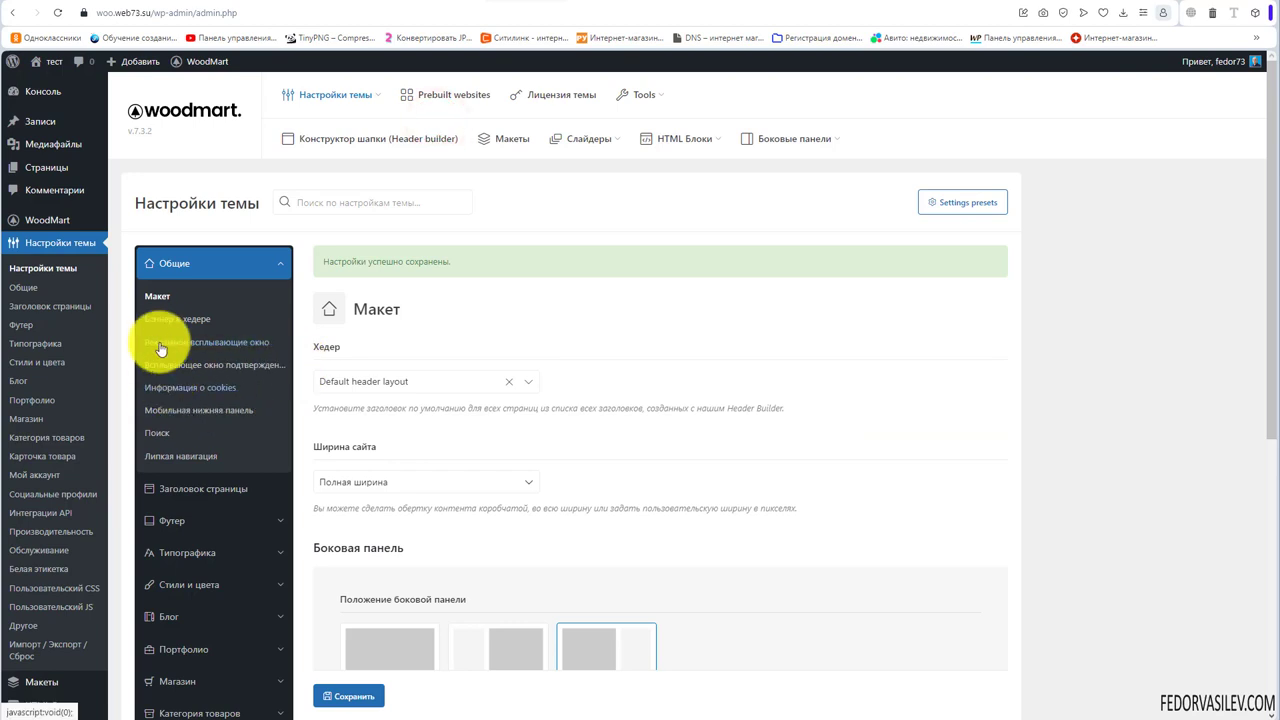
Enable Баннер в хедере in the general theme settings
left_click(168, 321)
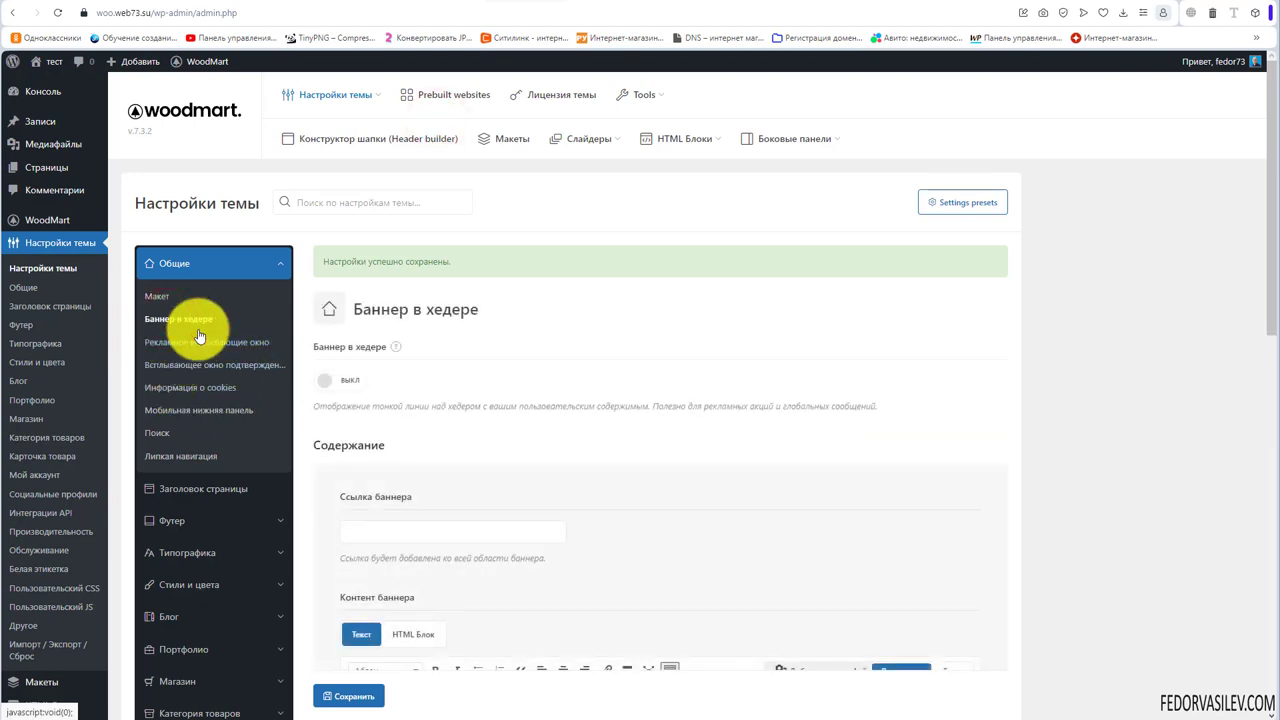
mouse_move(397, 348)
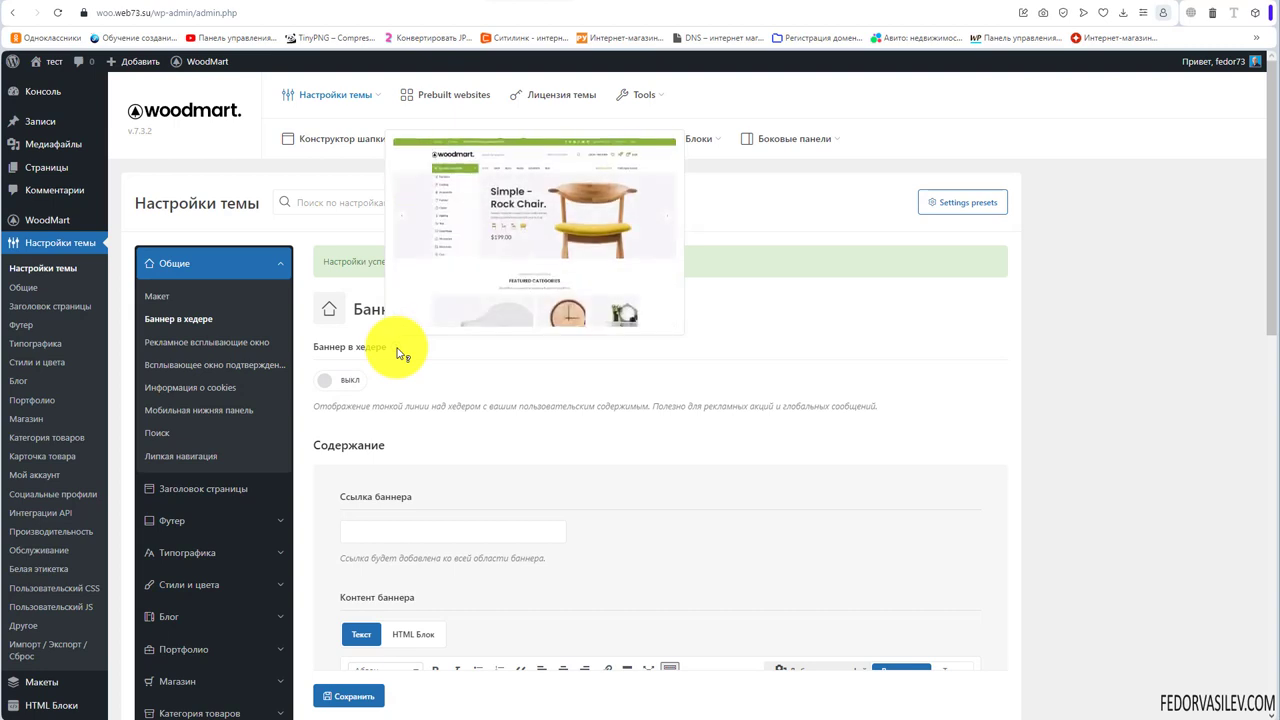
left_click(333, 381)
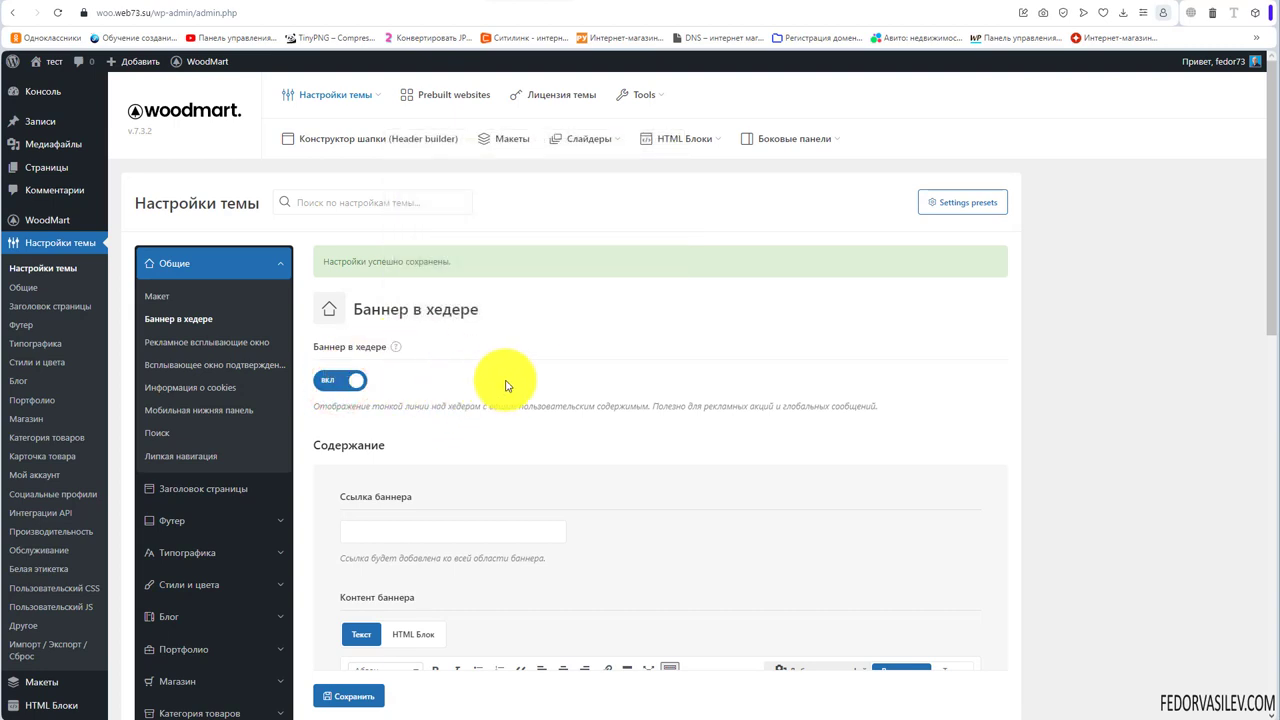
Set Ссылка баннера to "#" in the header banner's content settings
scroll(515, 380, "down", 2)
scroll(505, 368, "down", 1)
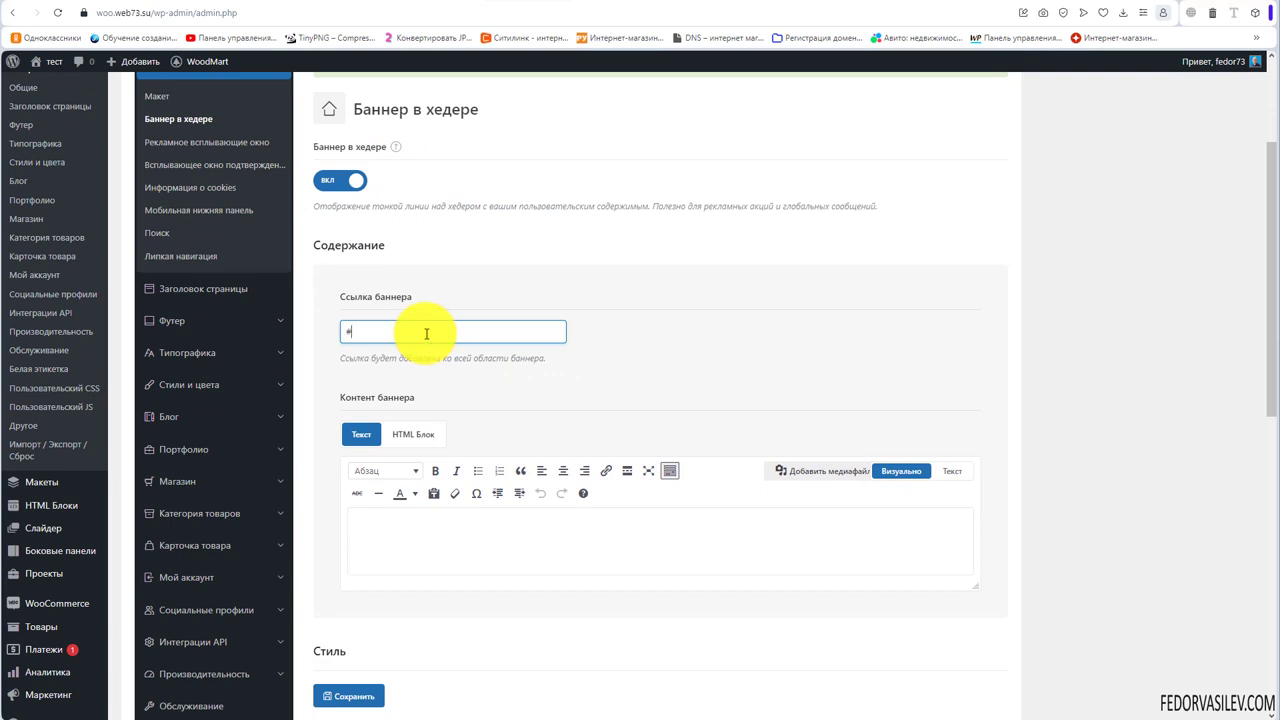
left_click(662, 333)
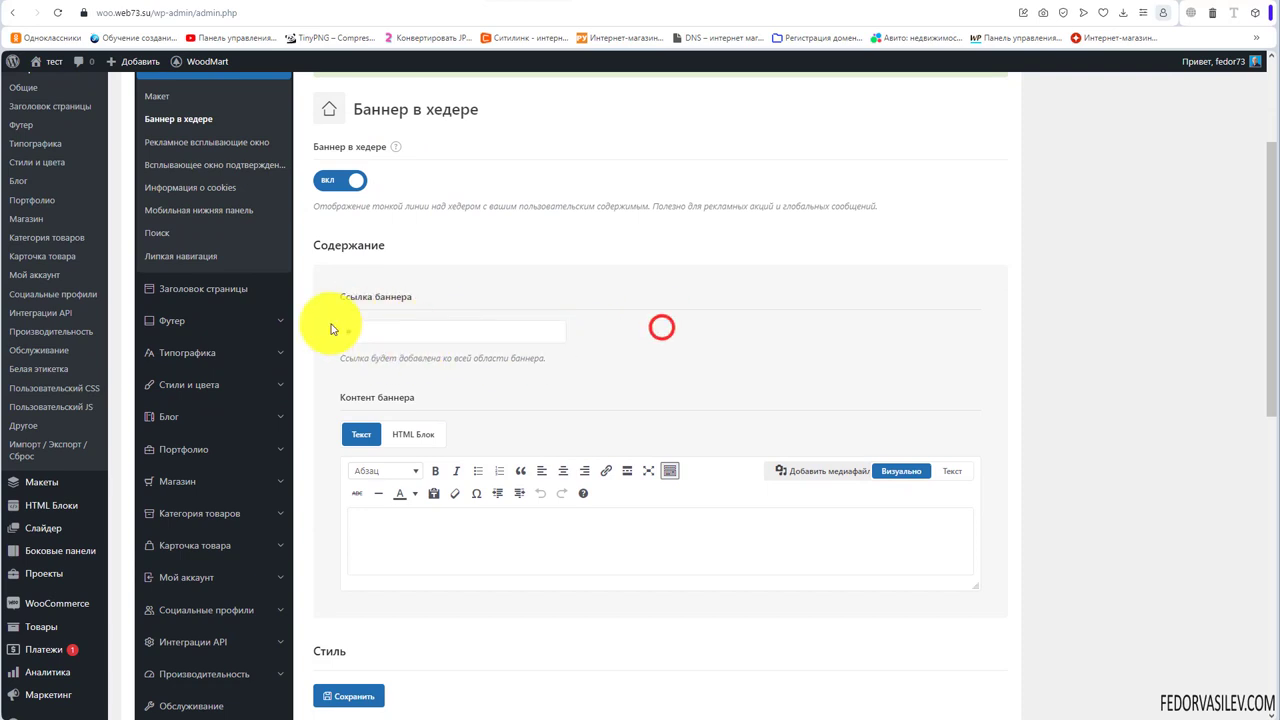
left_click(410, 333)
scroll(640, 326, "down", 1)
scroll(640, 326, "down", 1)
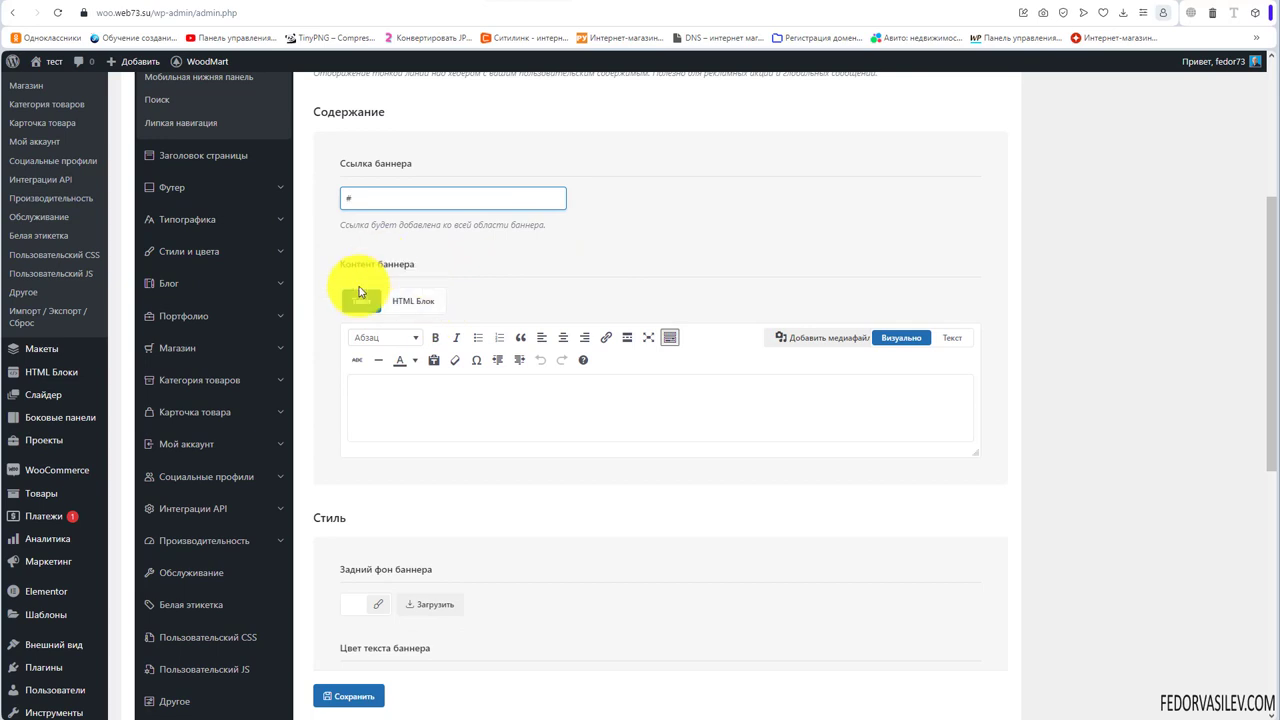
Try "HTML Блок" as the Контент баннера type and look through its block selection
left_click(403, 408)
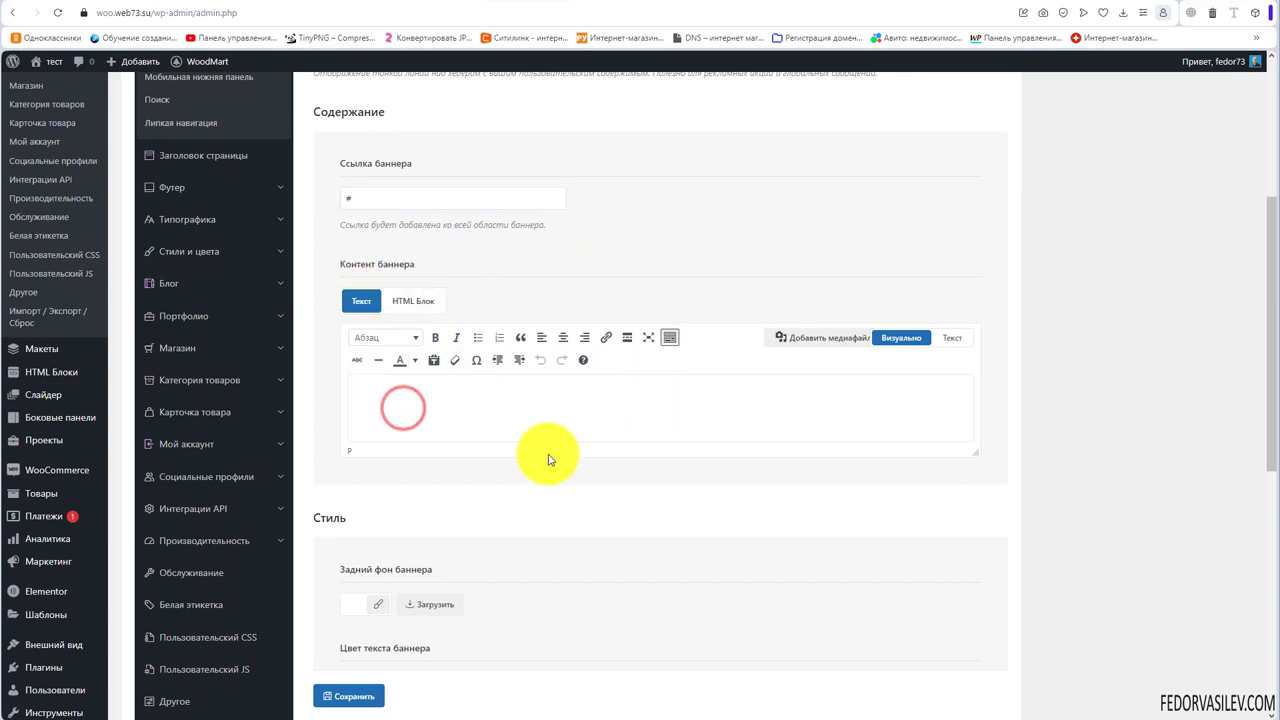
left_click(407, 305)
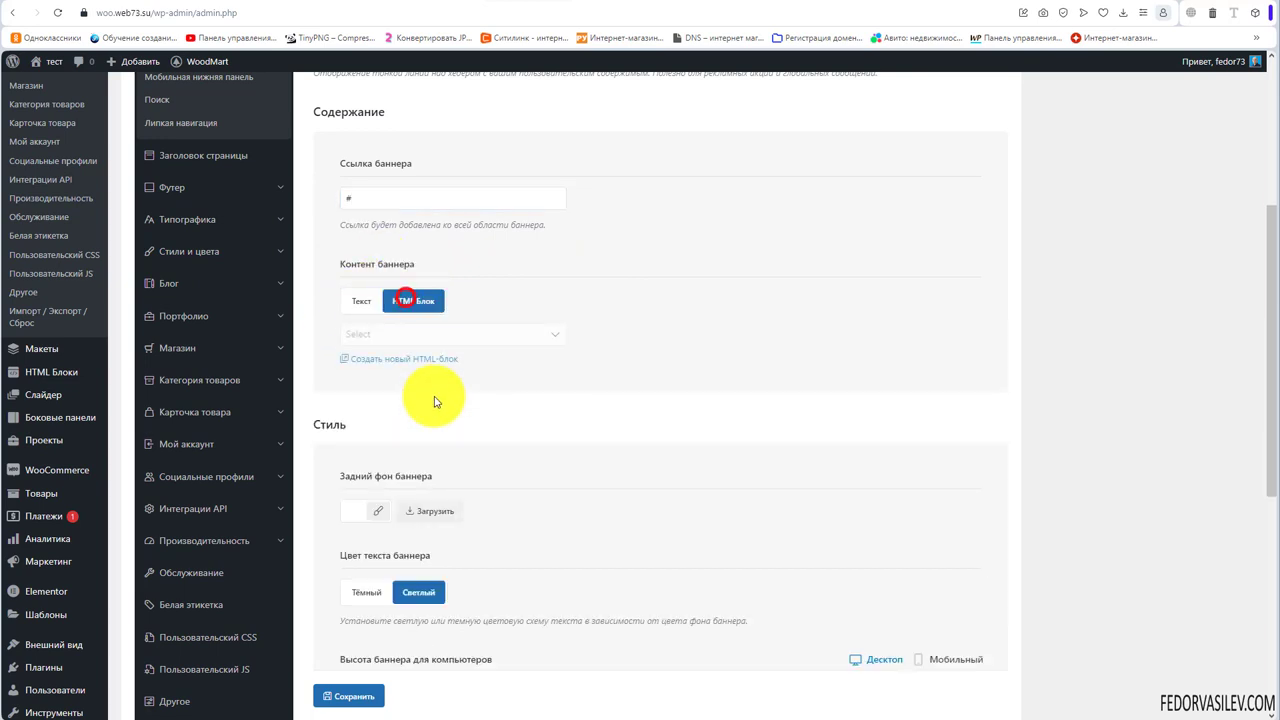
left_click(380, 335)
left_click(600, 313)
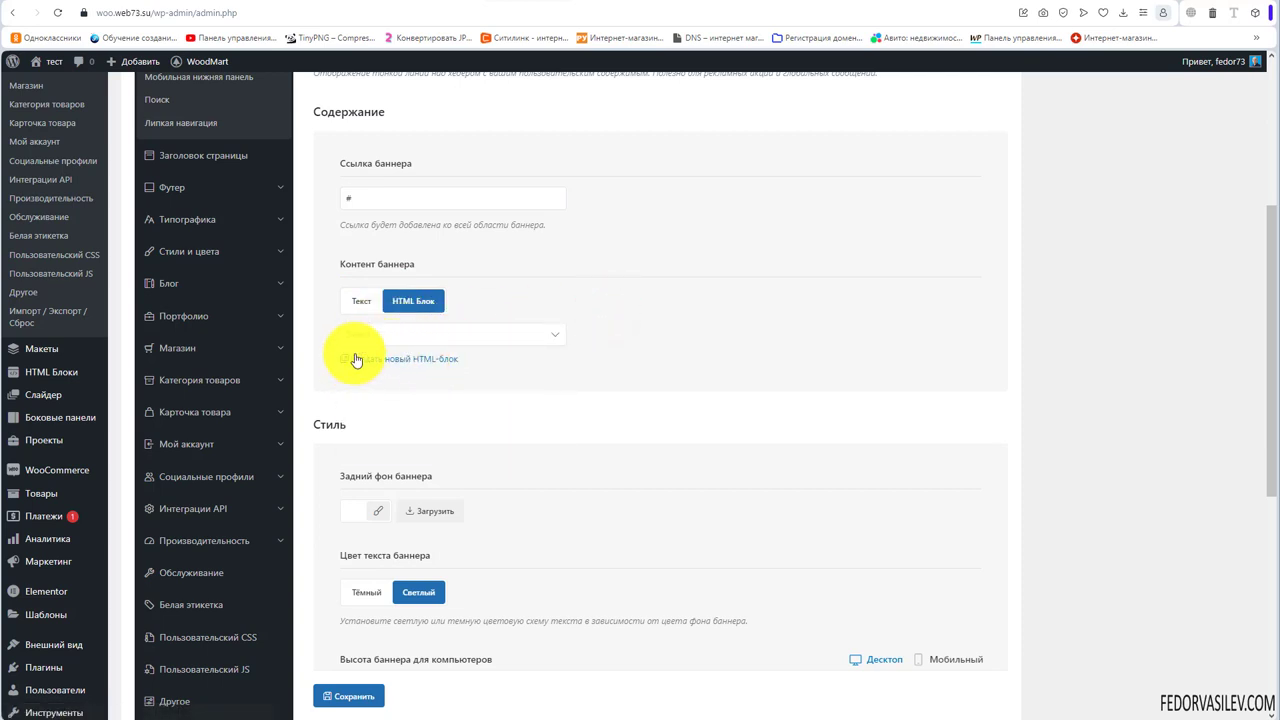
Set Контент баннера to "Текст" and enter a one-sentence introduction containing the author's full name
left_click(362, 302)
left_click_drag(532, 394, 320, 377)
left_click(643, 398)
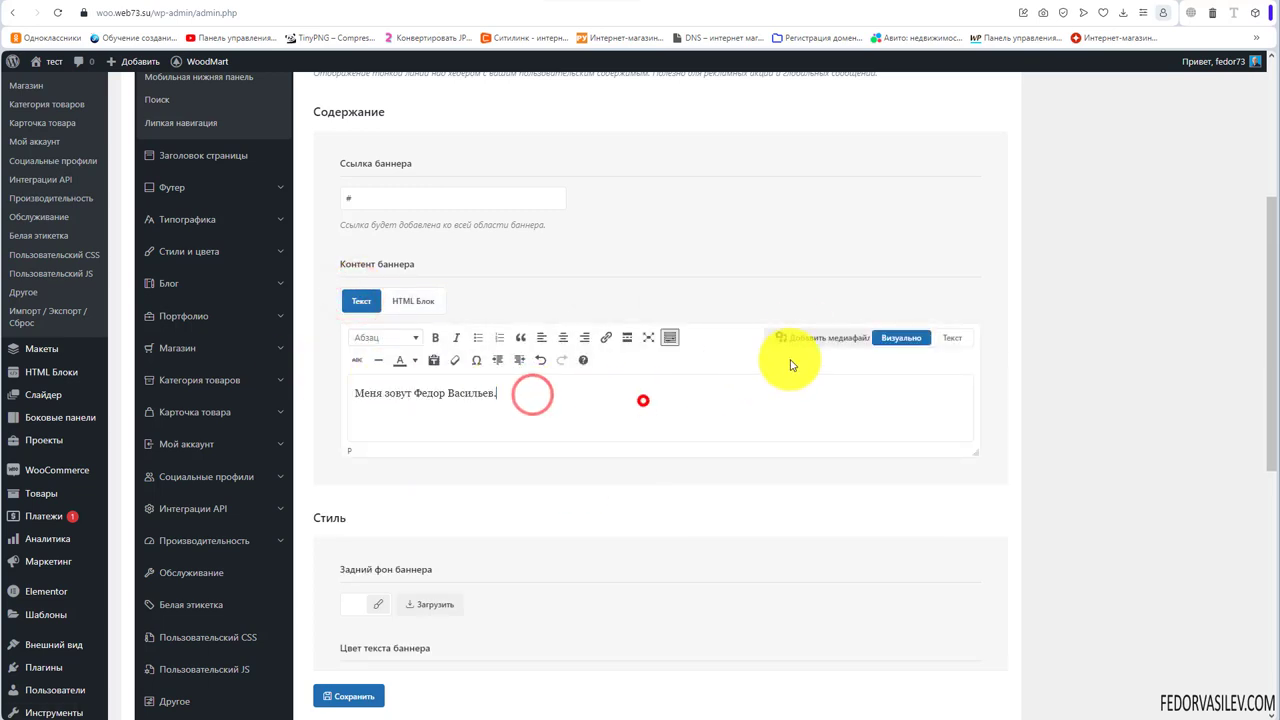
left_click(527, 394)
triple_click(525, 392)
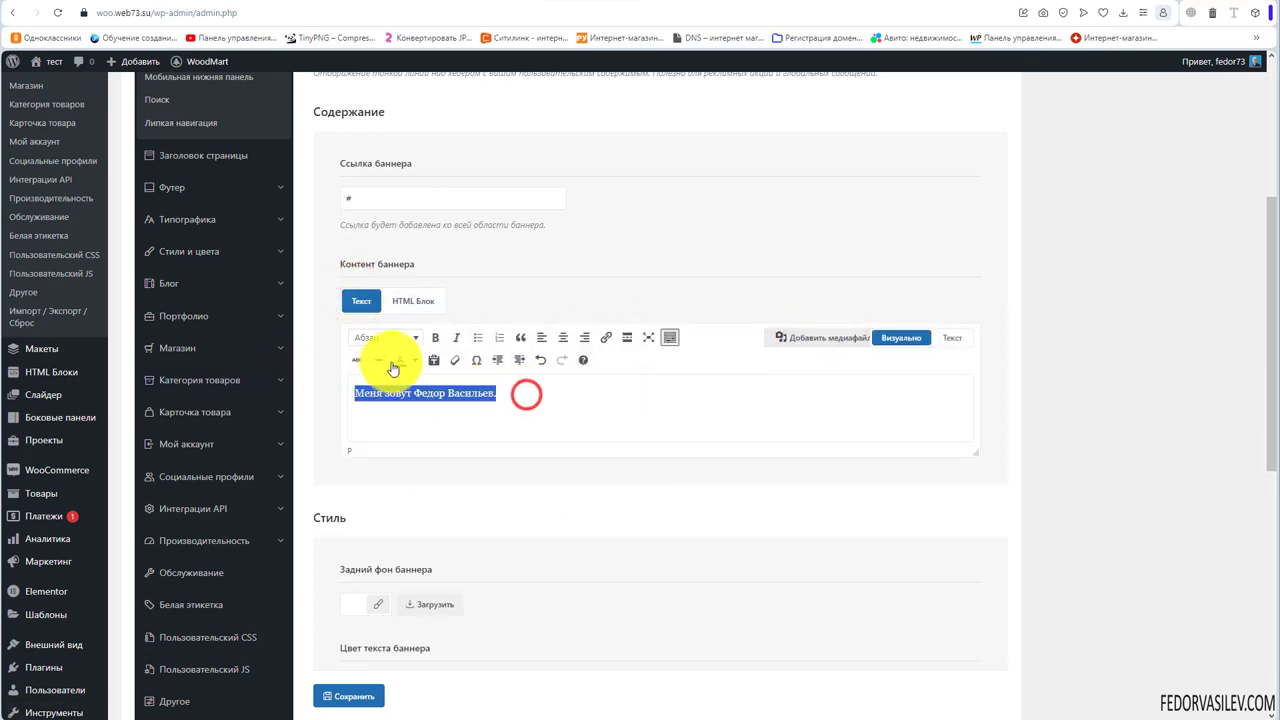
left_click(545, 399)
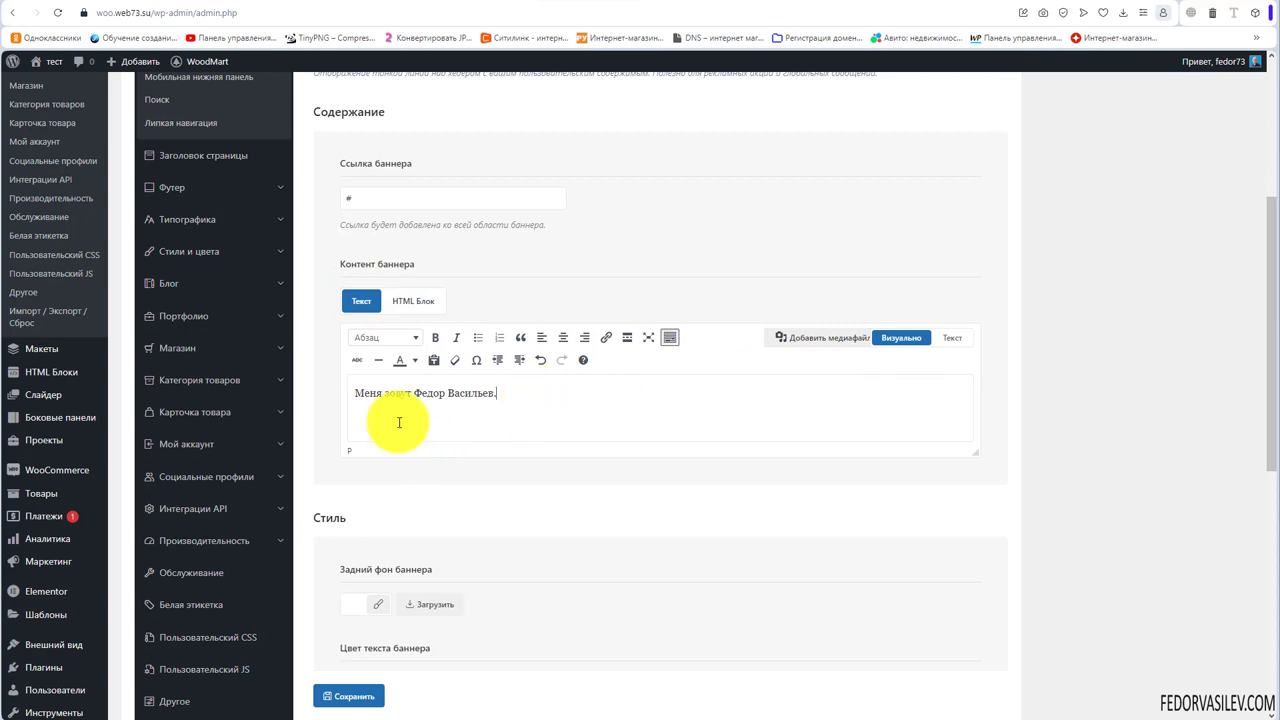
left_click_drag(571, 391, 460, 388)
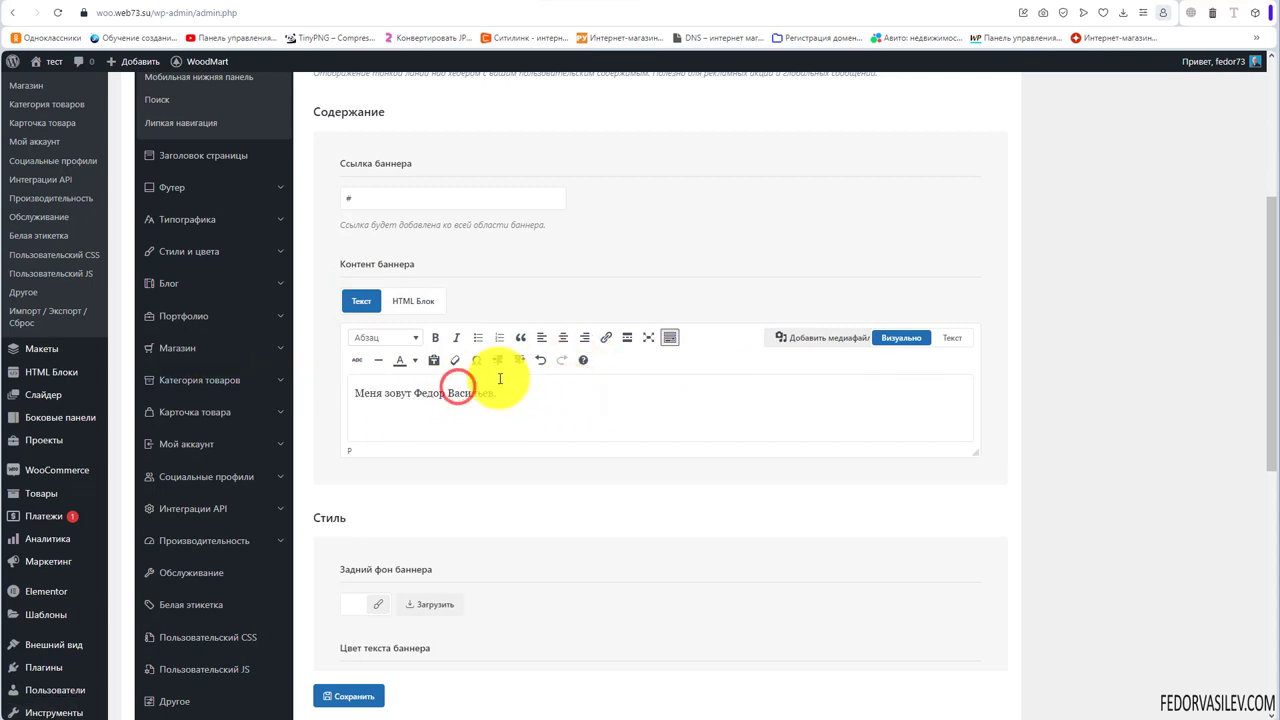
Save the header banner settings and reload the shop page to check the banner above the header
scroll(500, 378, "down", 2)
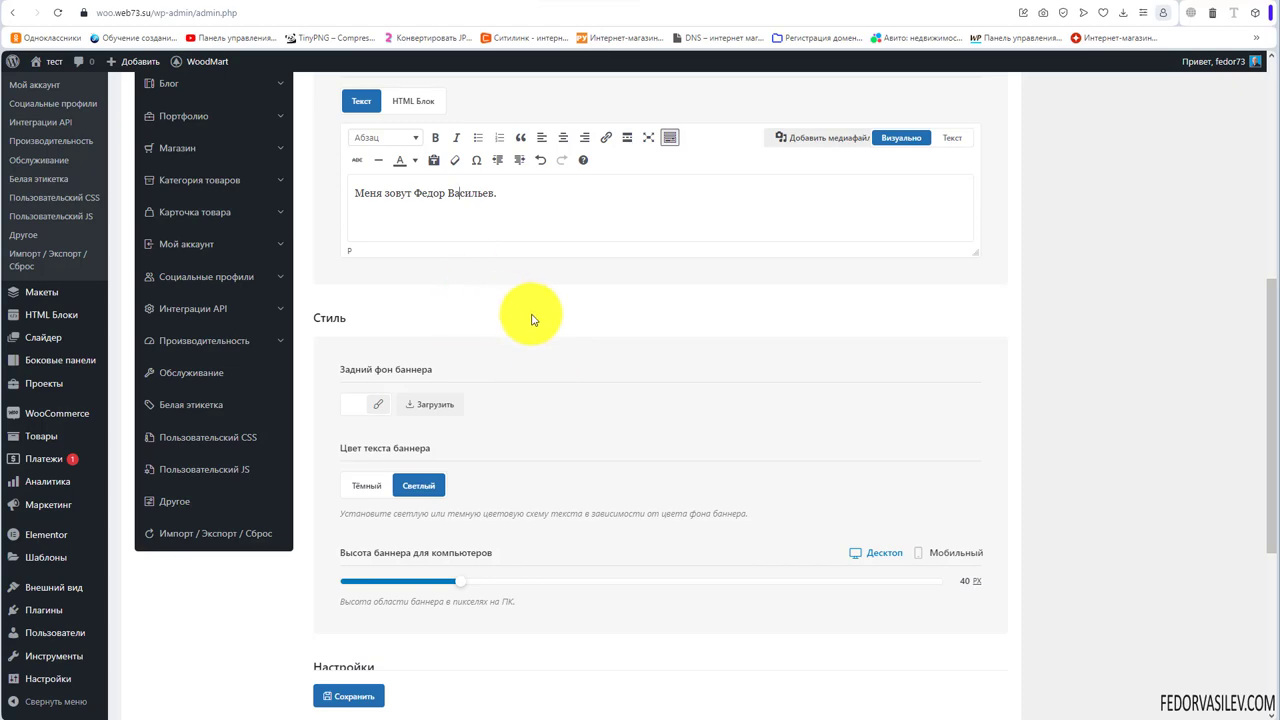
scroll(532, 320, "up", 3)
scroll(503, 390, "down", 10)
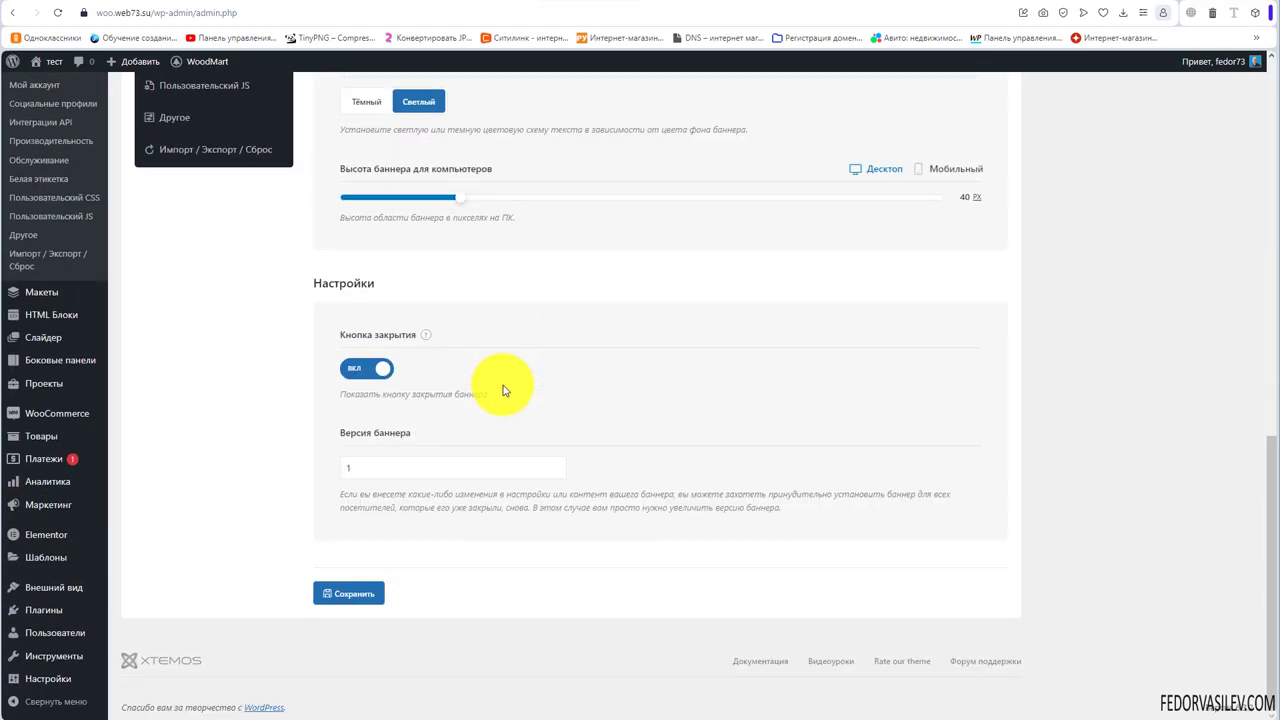
left_click(347, 597)
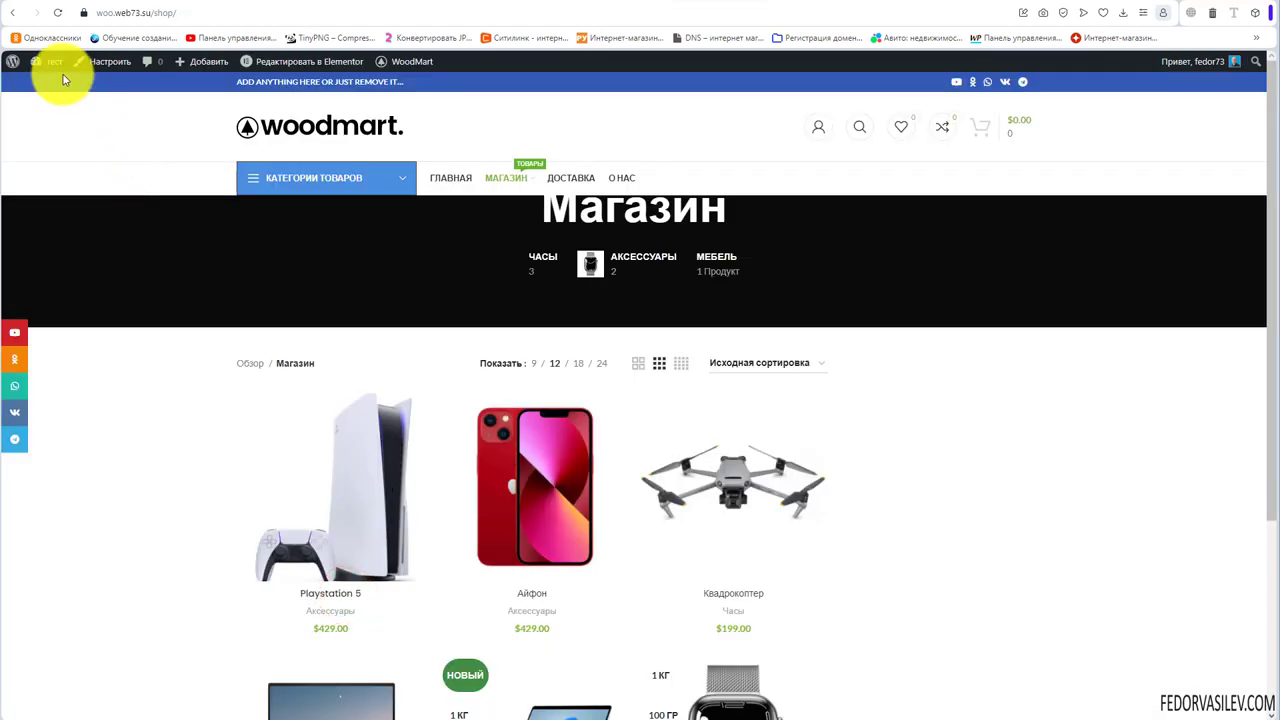
left_click(57, 13)
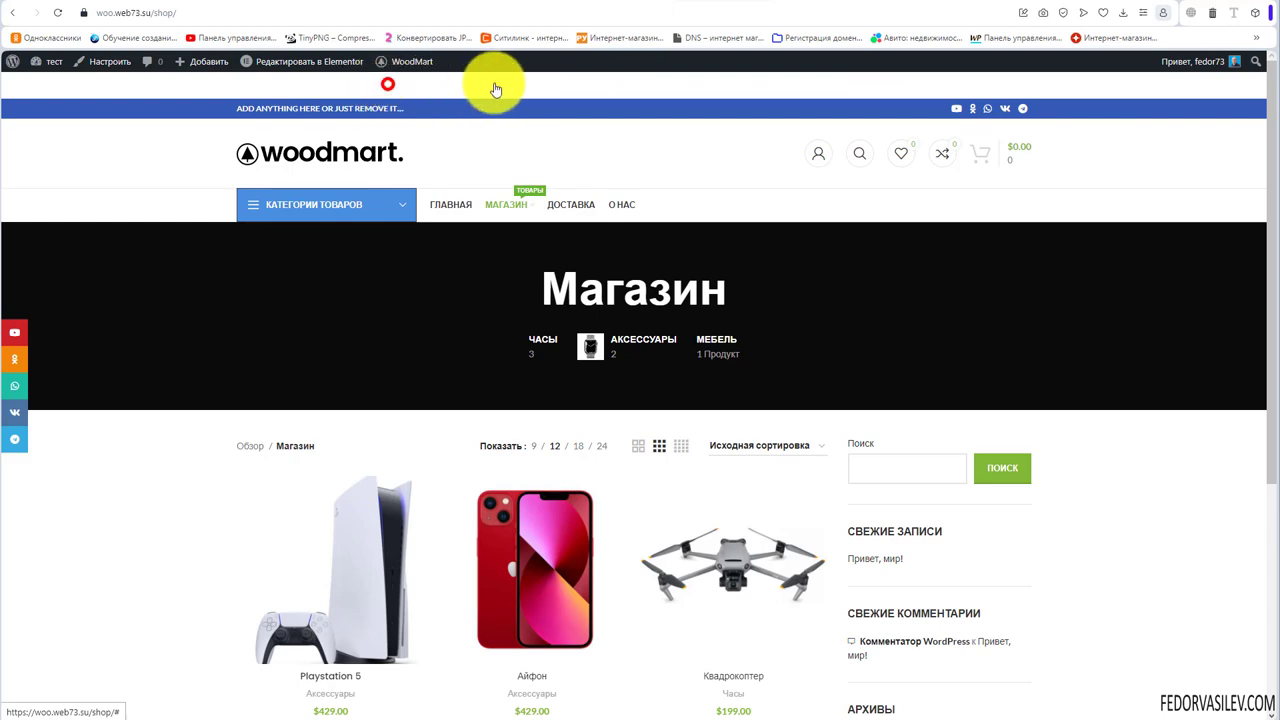
left_click(636, 5)
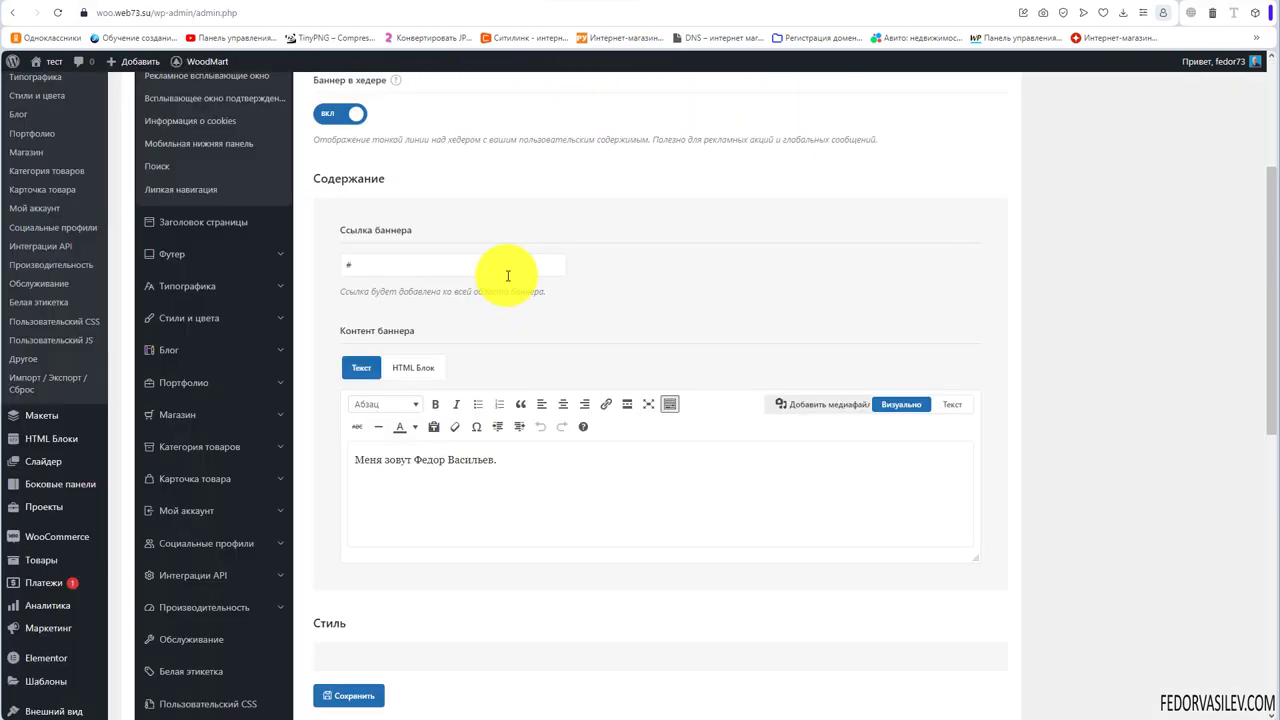
Set Задний фон баннера to the purple swatch, try dark banner text, and keep Цвет текста баннера on "Светлый"
scroll(508, 191, "down", 10)
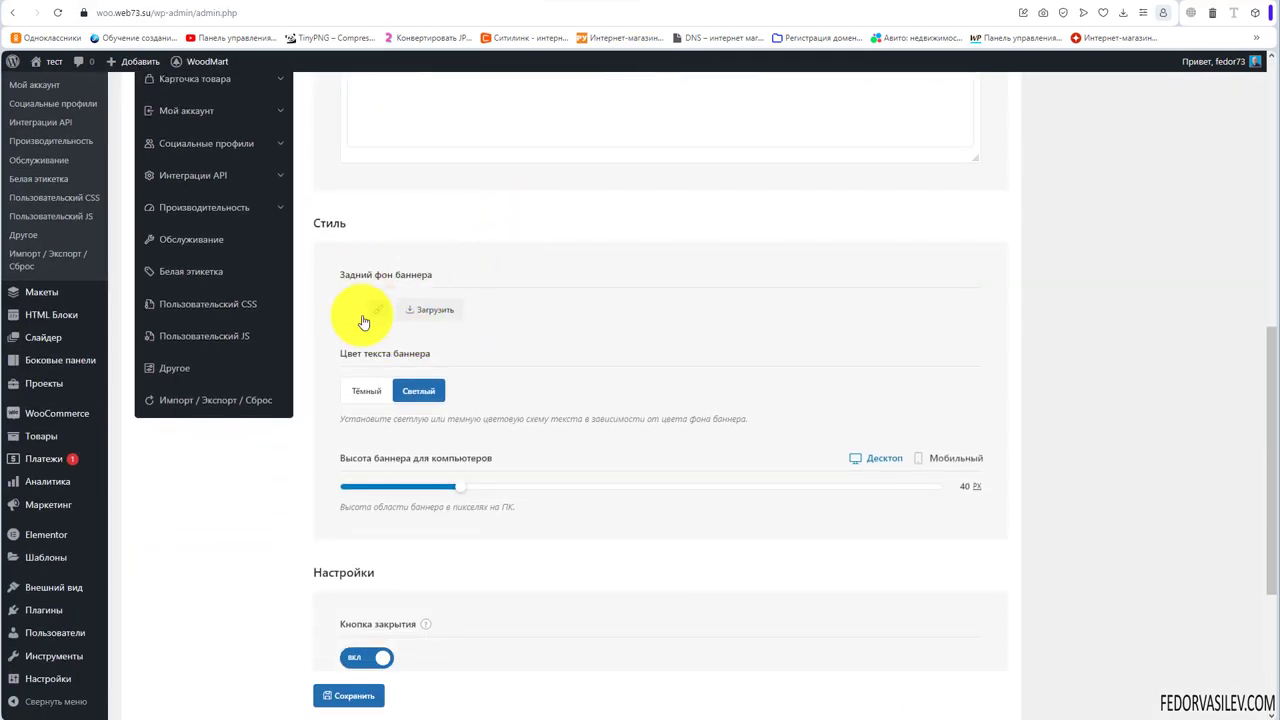
left_click(356, 310)
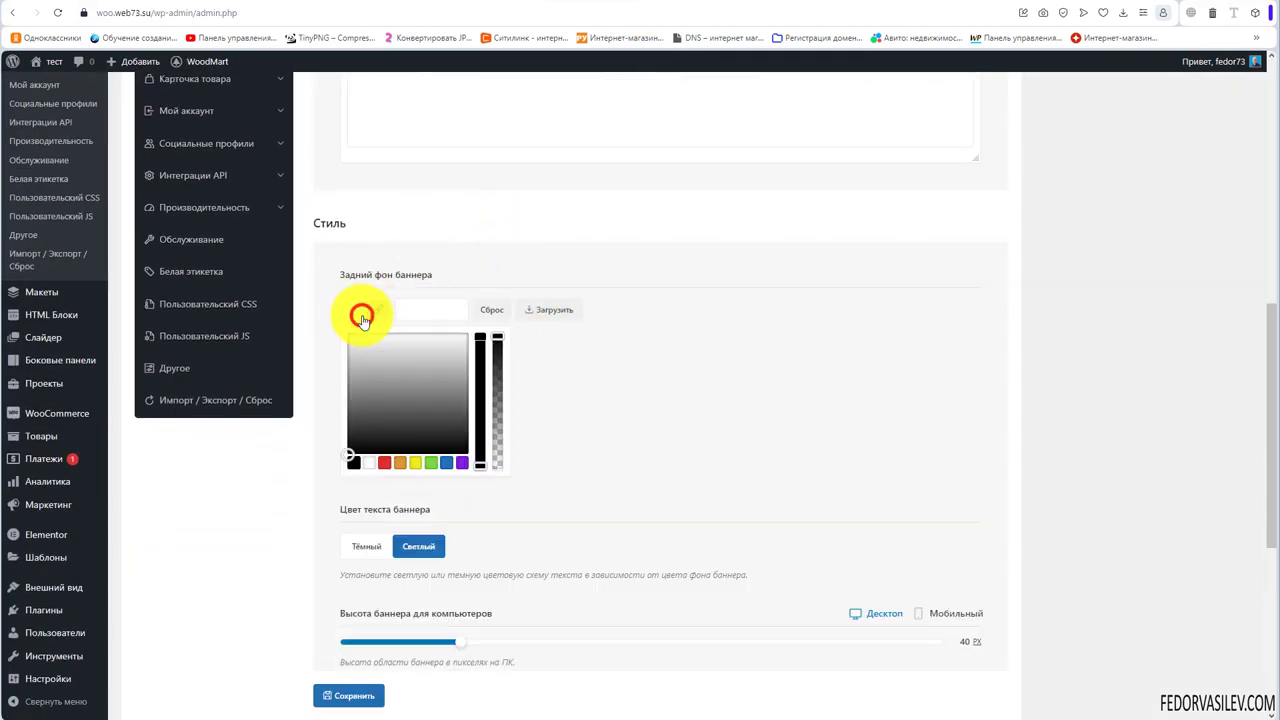
left_click(458, 463)
left_click(700, 307)
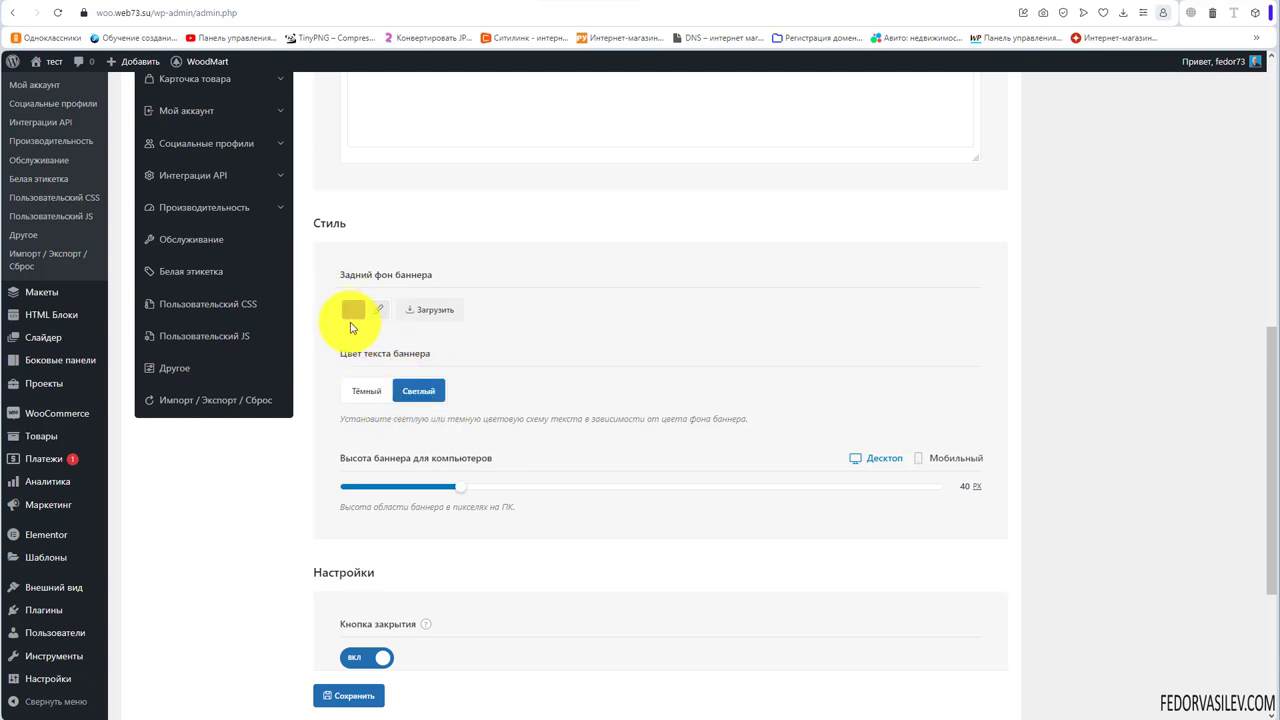
left_click(378, 309)
left_click(352, 390)
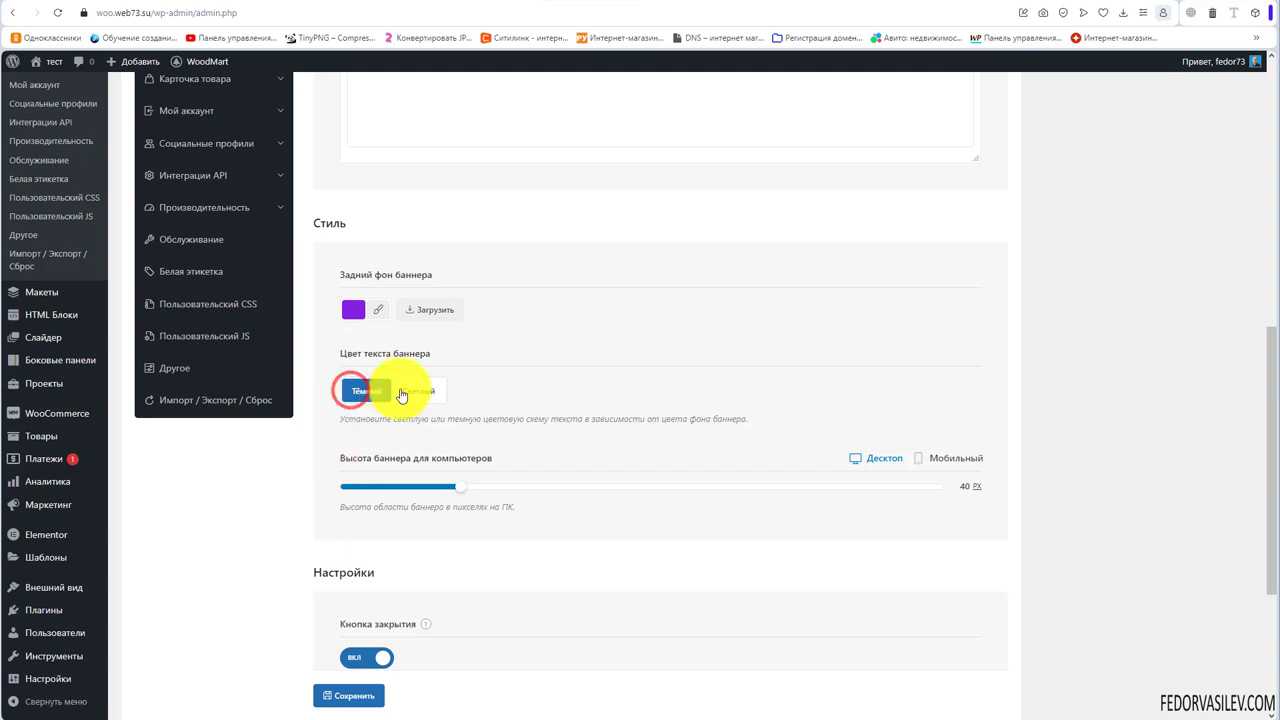
left_click(402, 389)
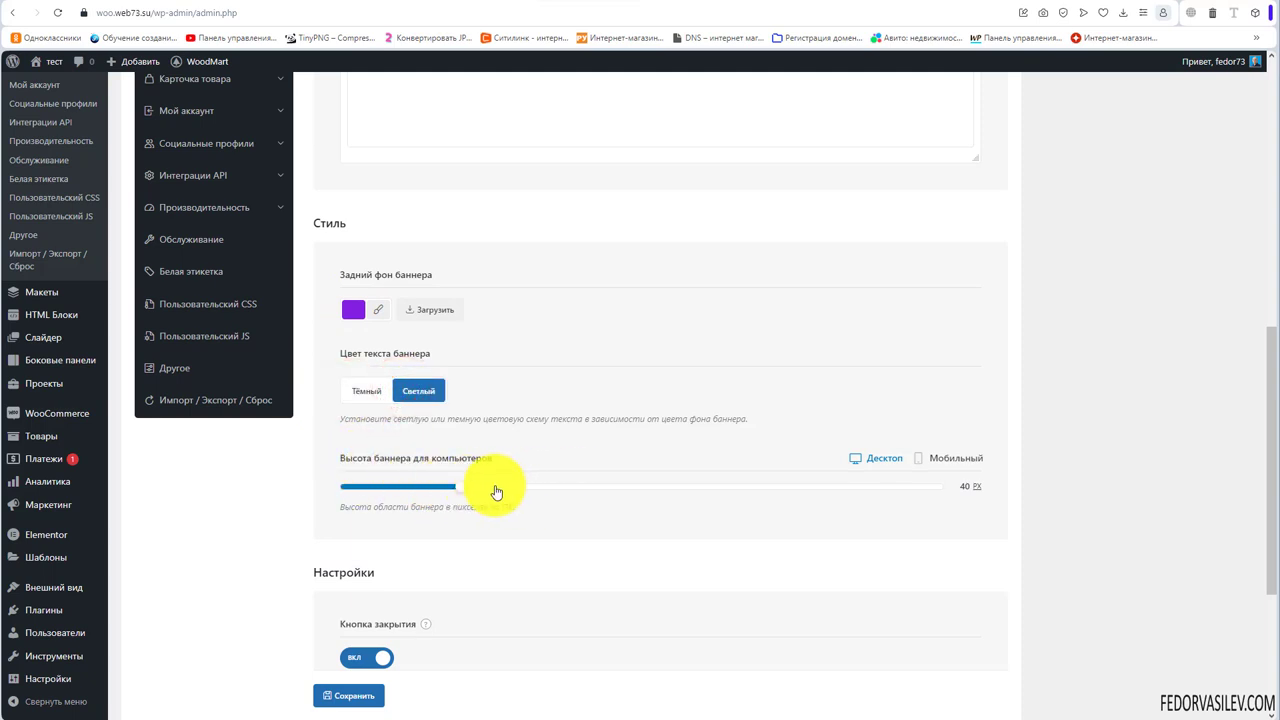
Save the theme settings and view the restyled banner on the shop page
left_click(348, 695)
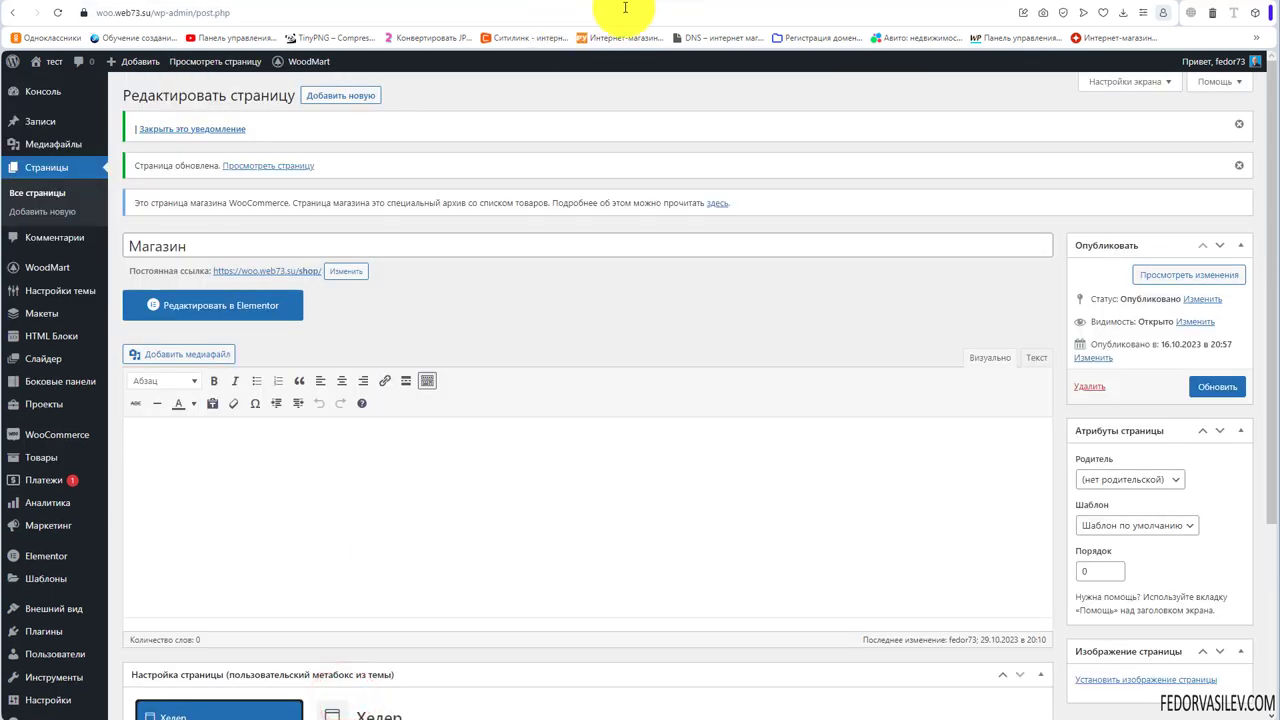
left_click(268, 165)
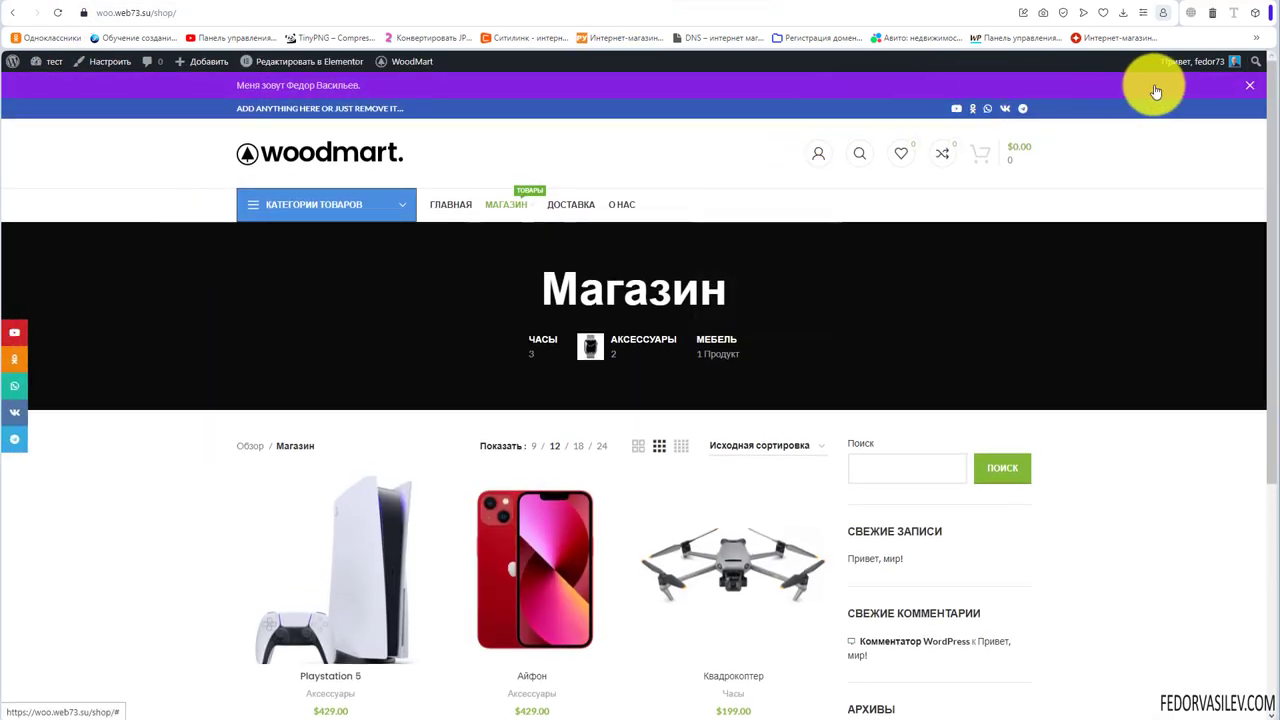
Try the purple header banner's link on the shop page and dismiss the banner with its close control
left_click(378, 80)
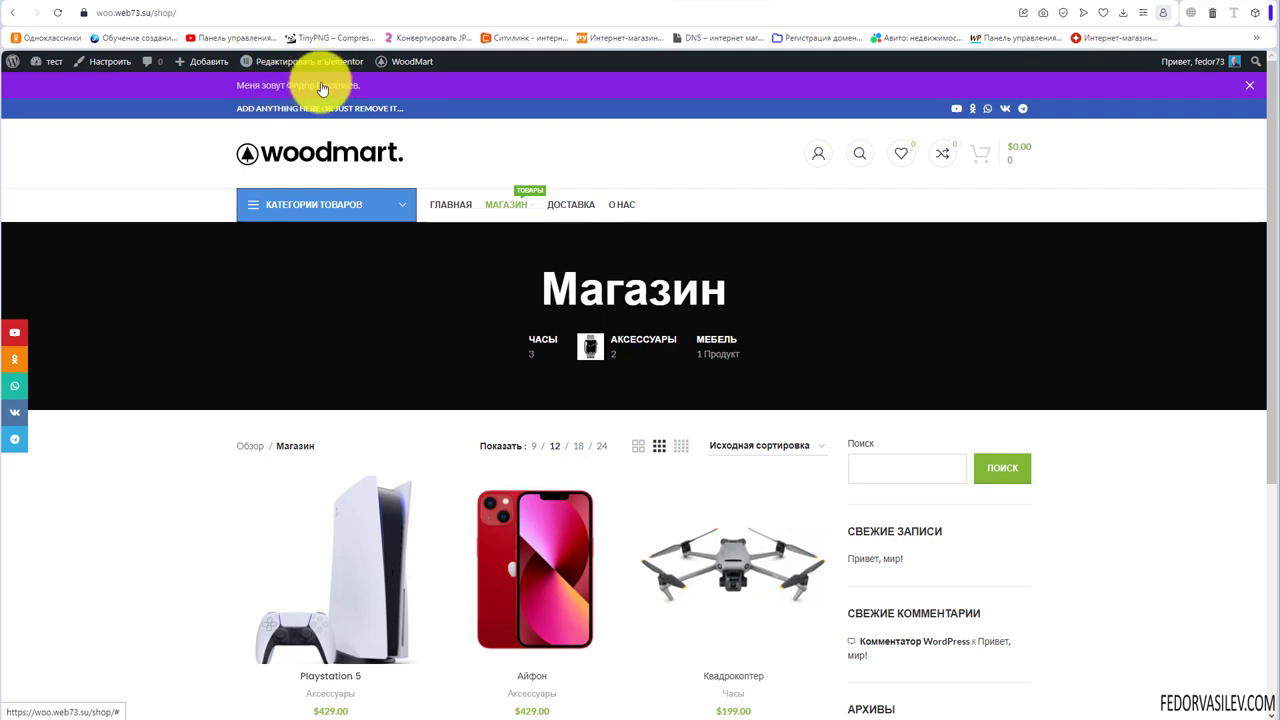
left_click(1249, 85)
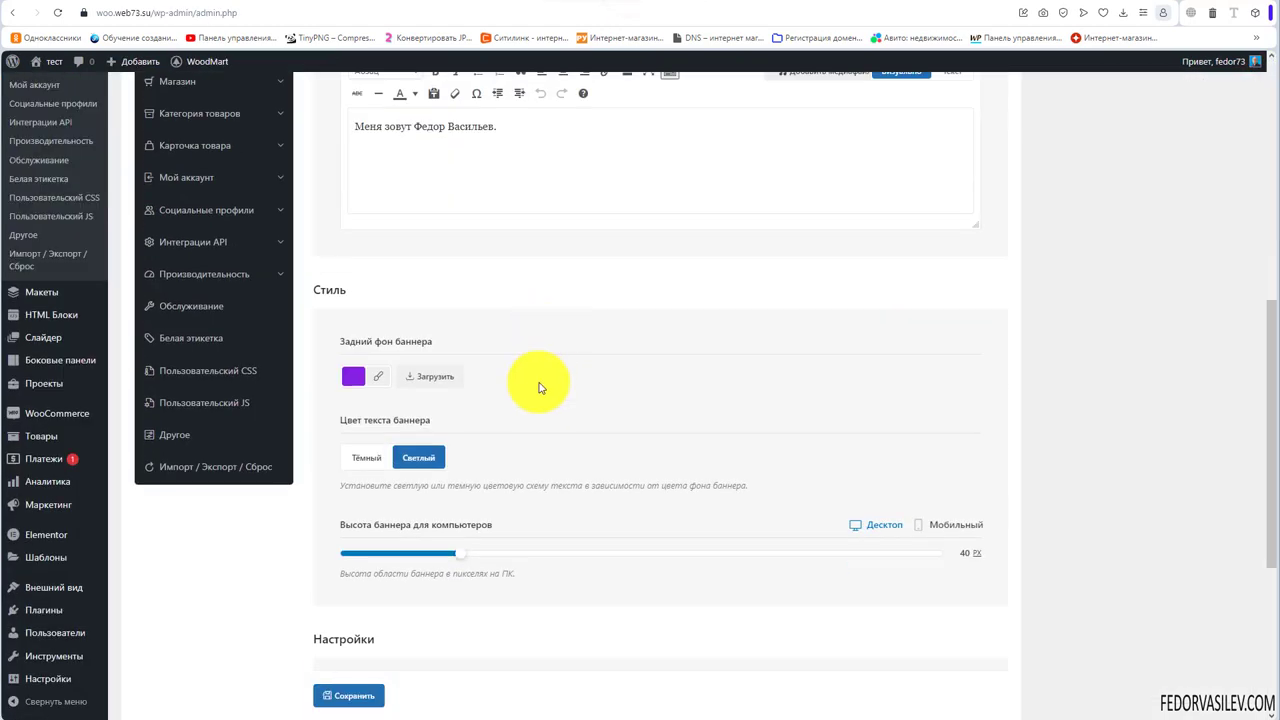
Set the desktop banner height to 67 px and check the separate mobile height setting without changing it
left_click_drag(460, 554, 543, 563)
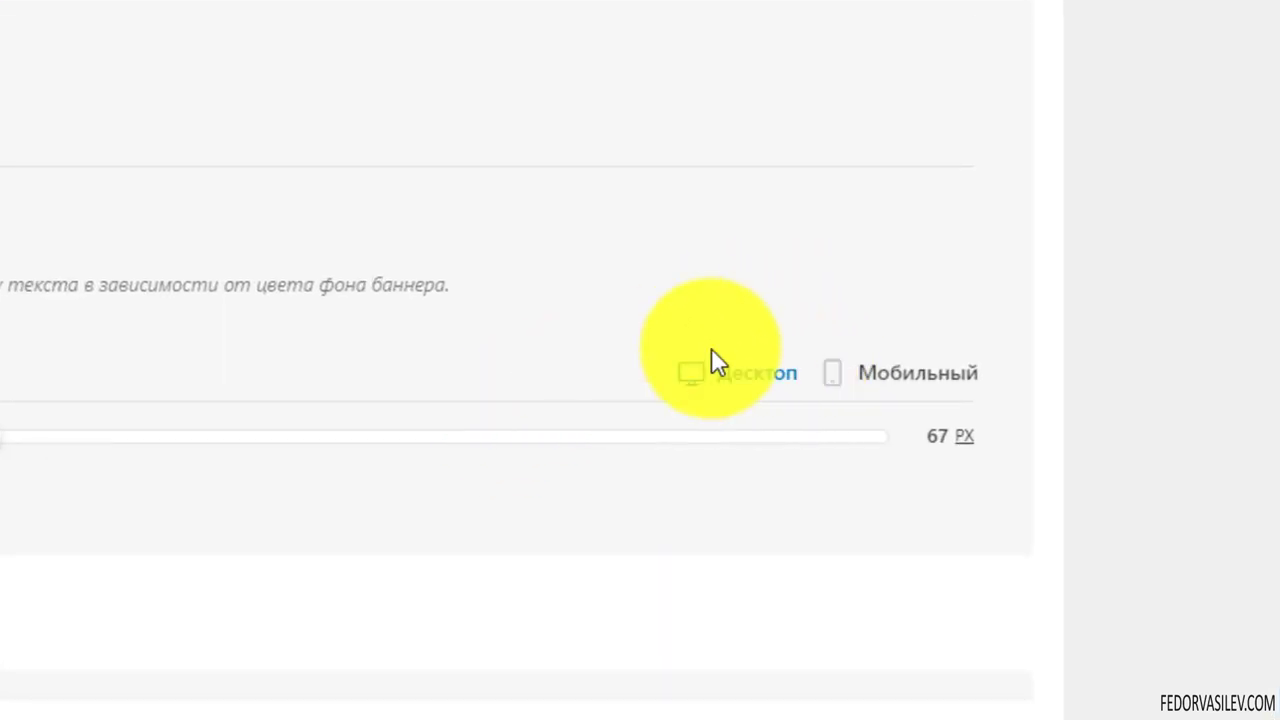
left_click(886, 384)
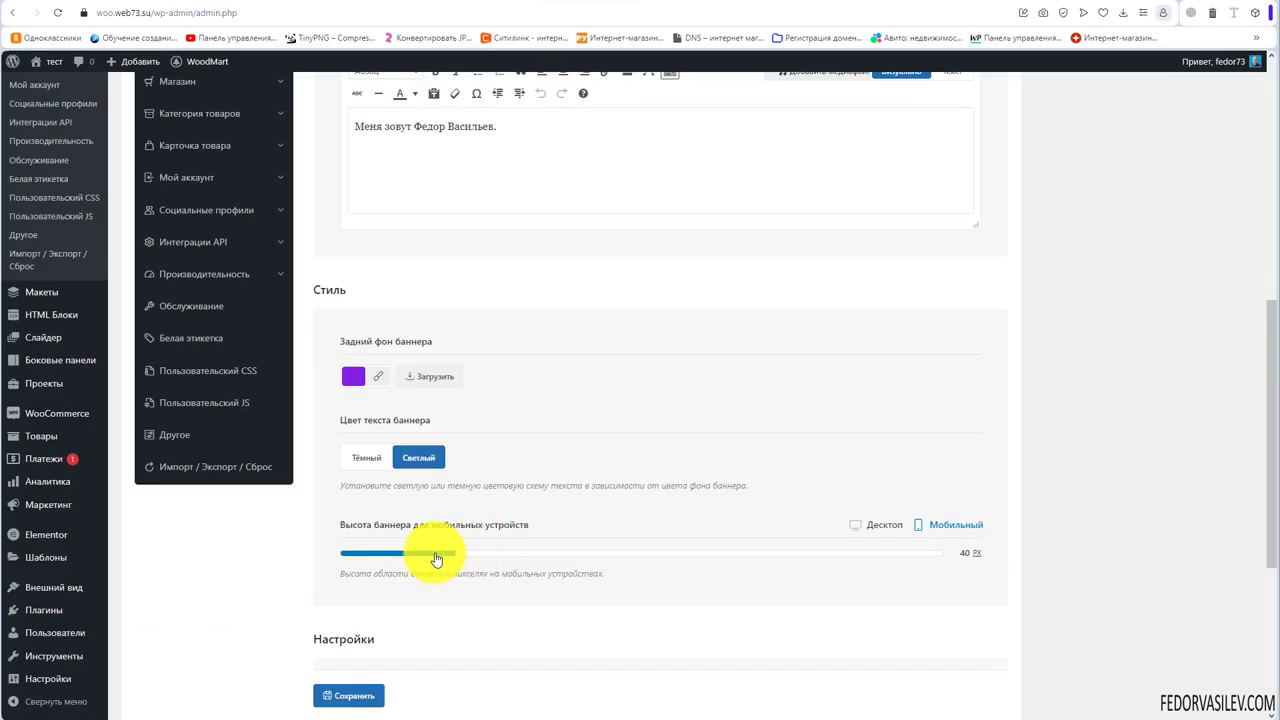
left_click(885, 525)
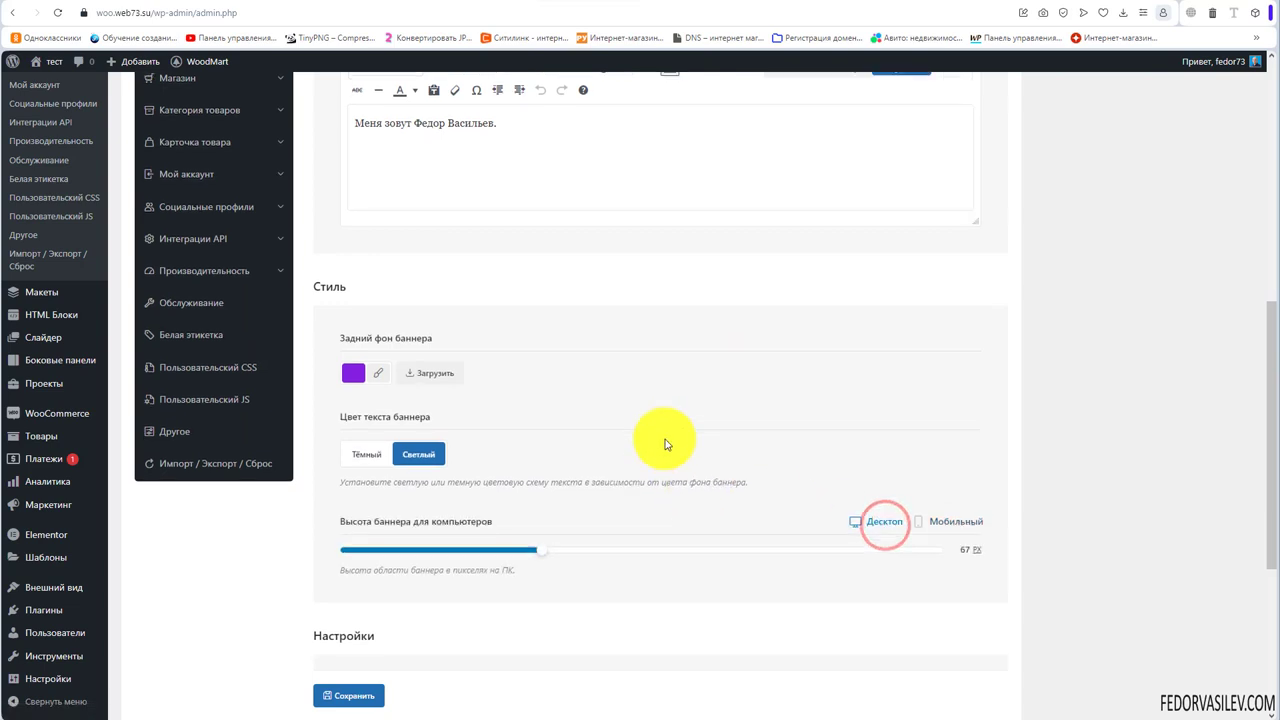
Preview the Кнопка закрытия hint and try switching the banner's close button off and back on
scroll(663, 430, "down", 4)
mouse_move(420, 339)
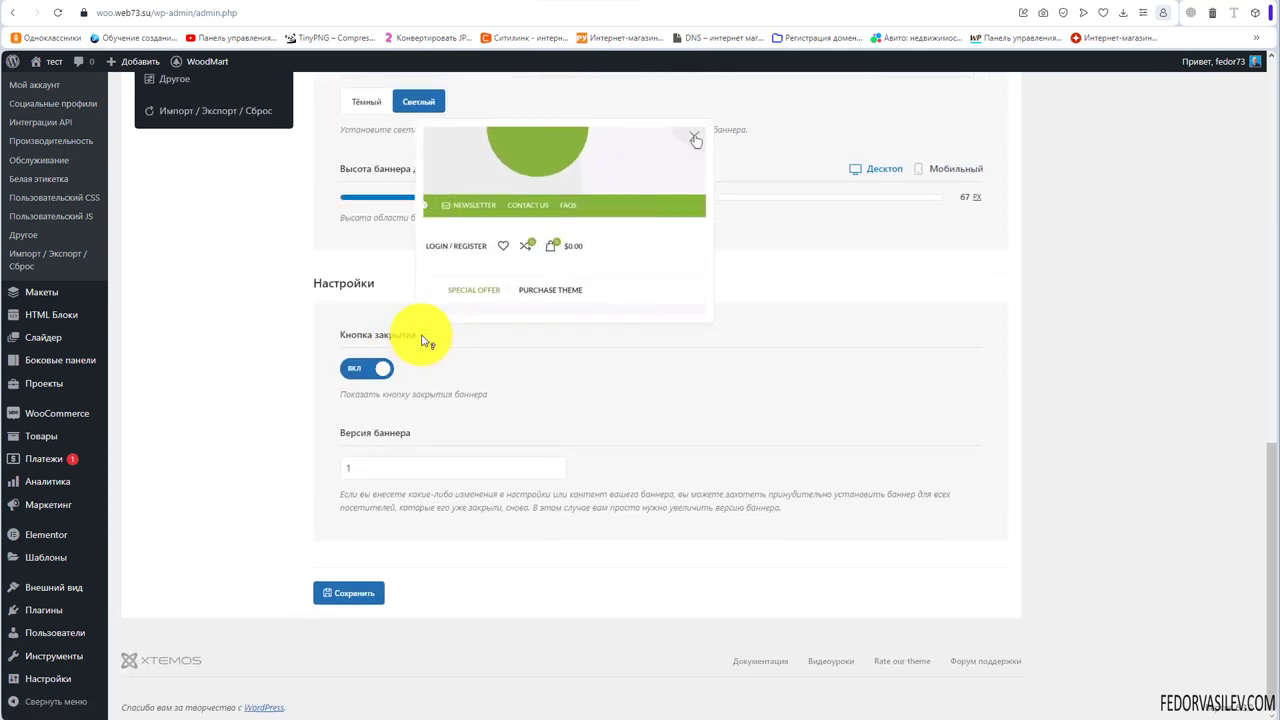
left_click(345, 371)
left_click(366, 369)
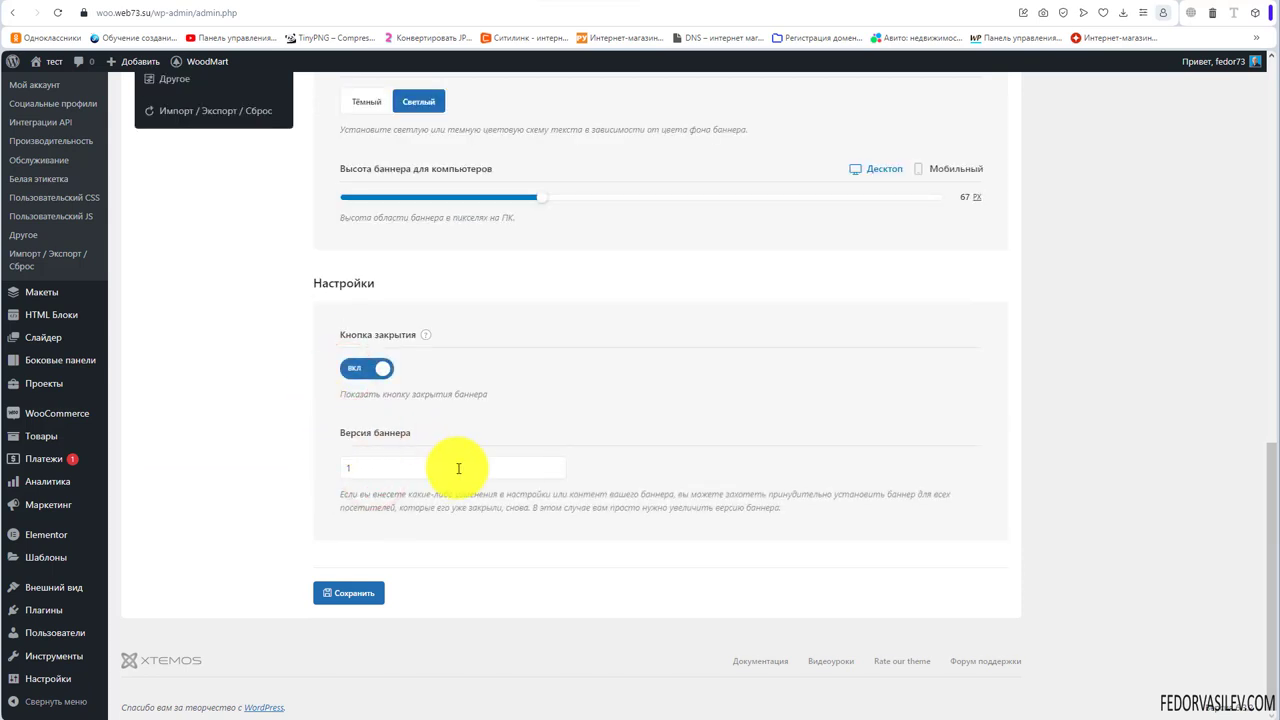
Read the explanation under Версия баннера, keep the version at 1, and save the header banner settings
left_click_drag(341, 494, 786, 514)
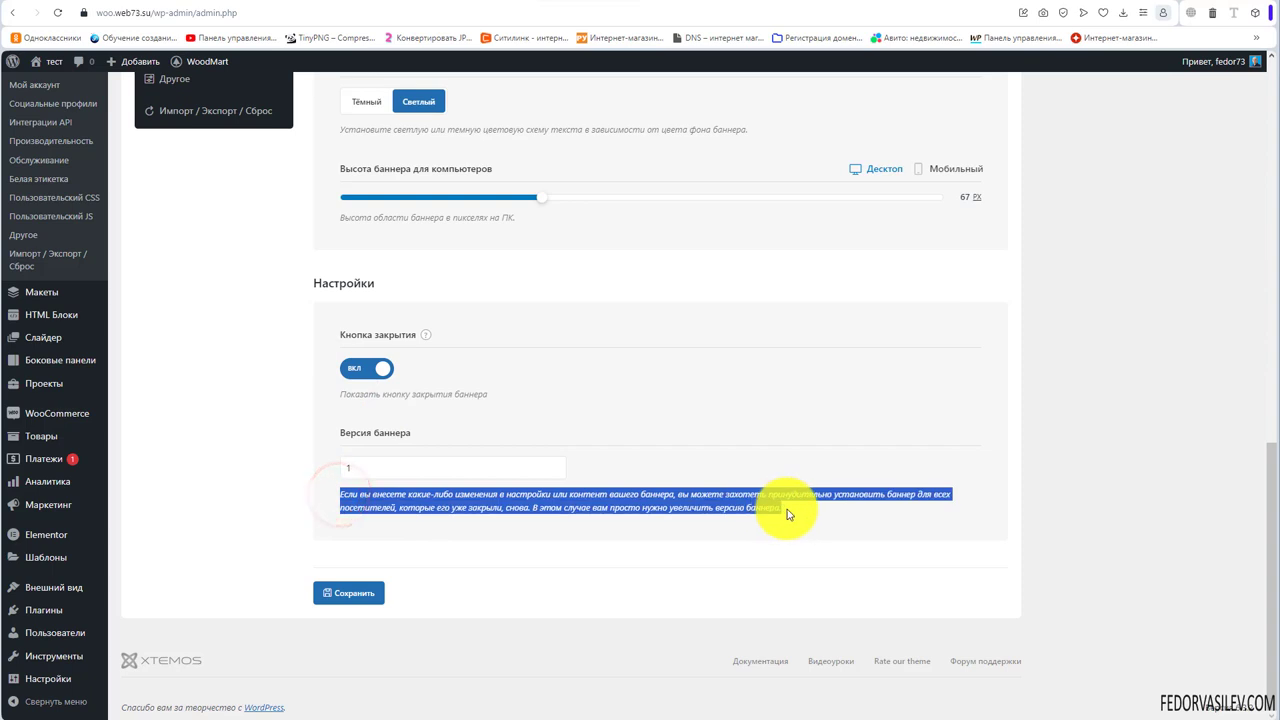
left_click(786, 510)
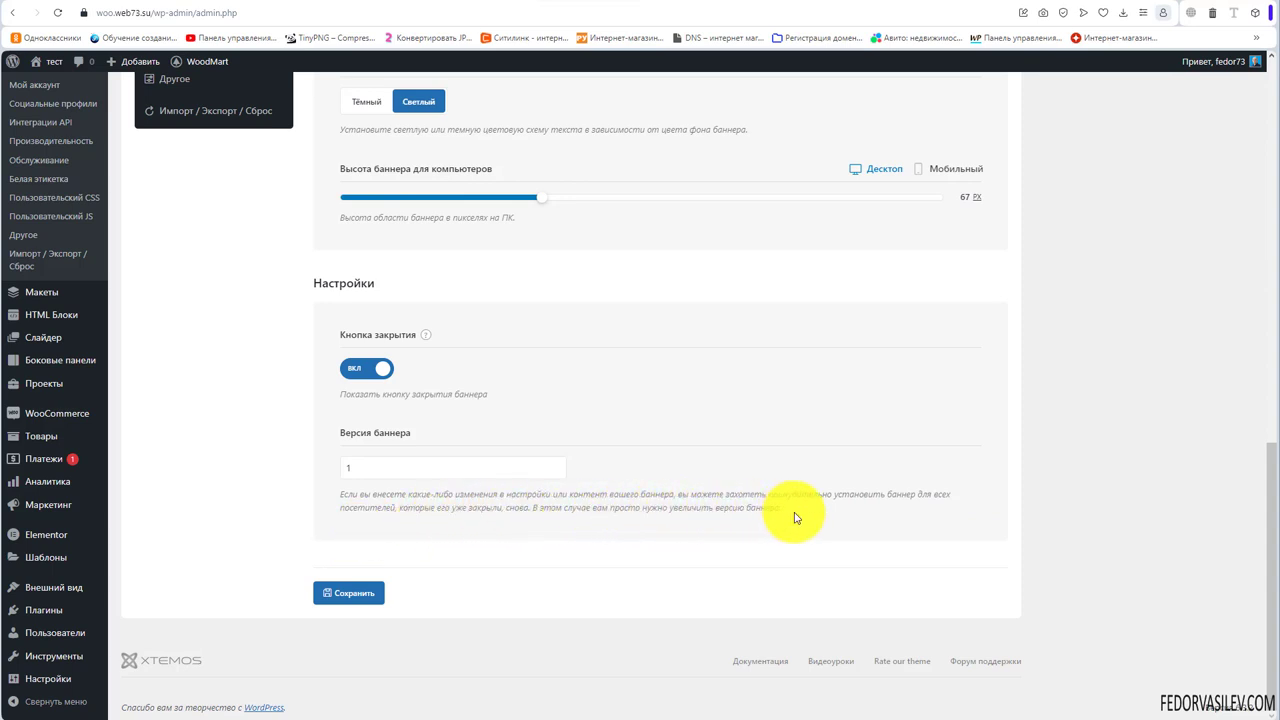
left_click(347, 469)
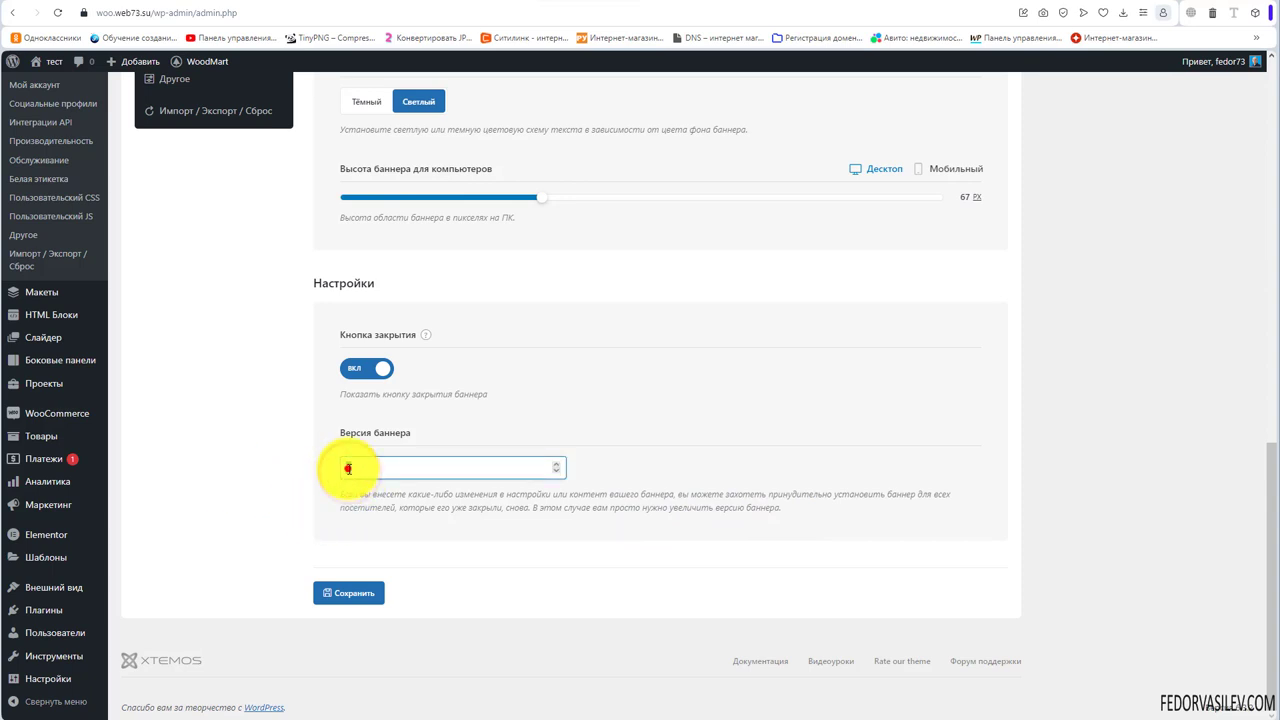
left_click(335, 596)
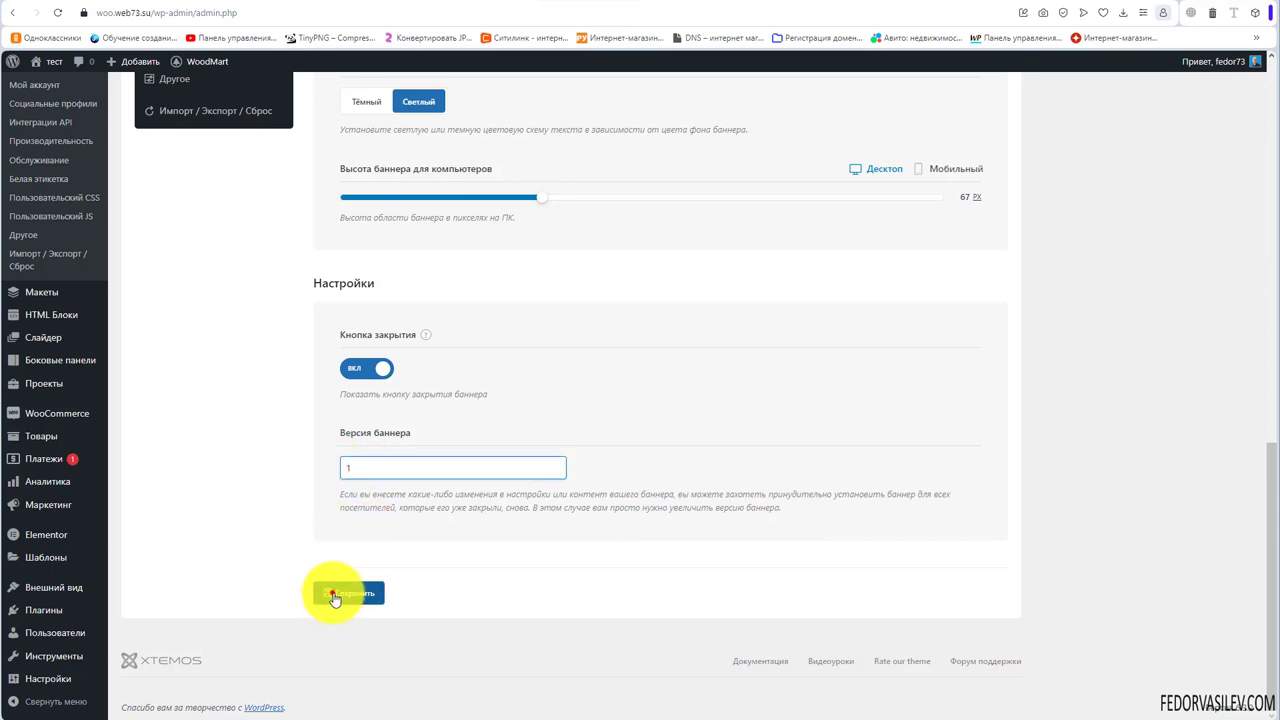